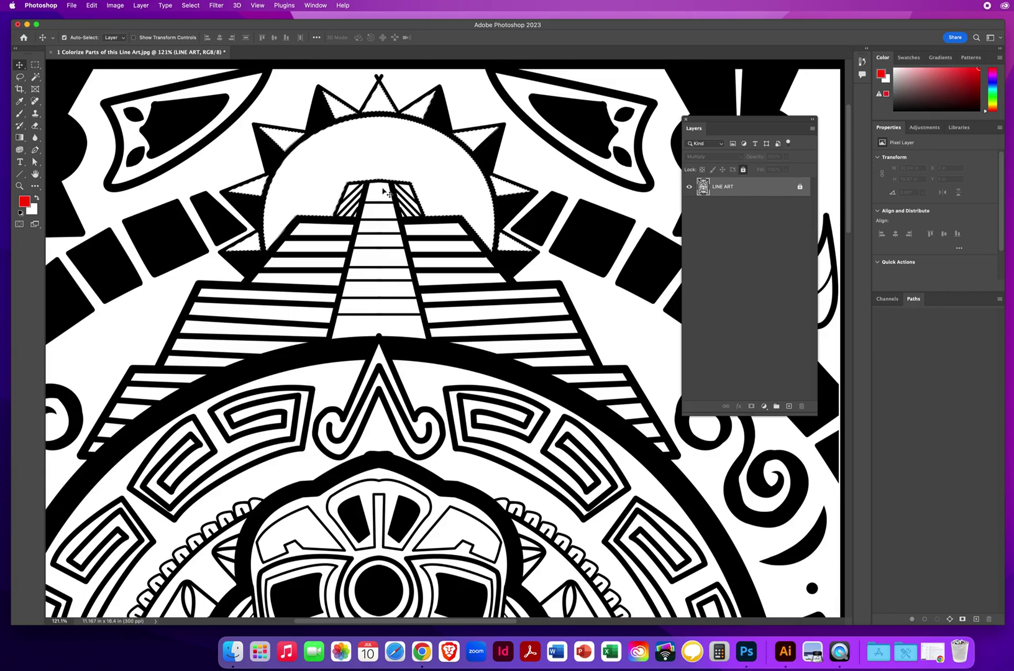
Try the Magic Wand tool, then switch back to the Move tool.
click(35, 77)
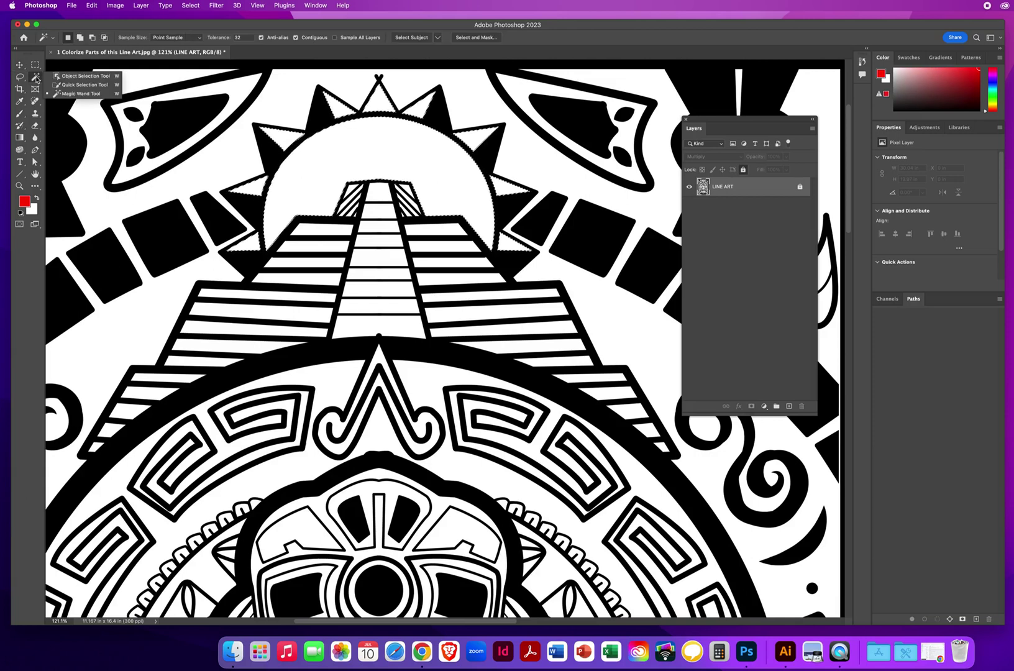
click(78, 93)
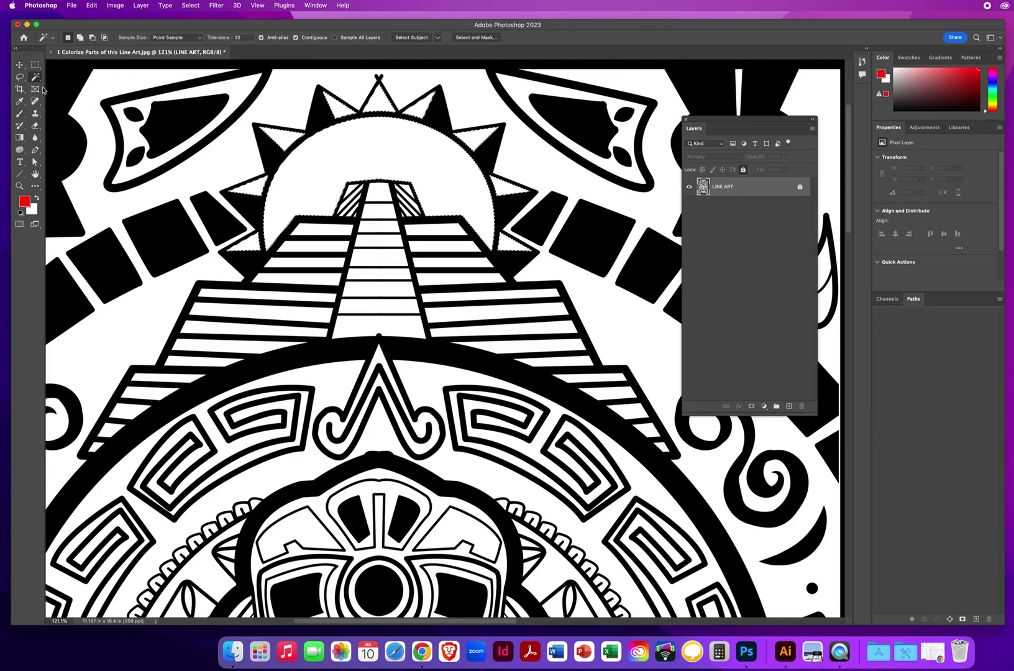
click(20, 66)
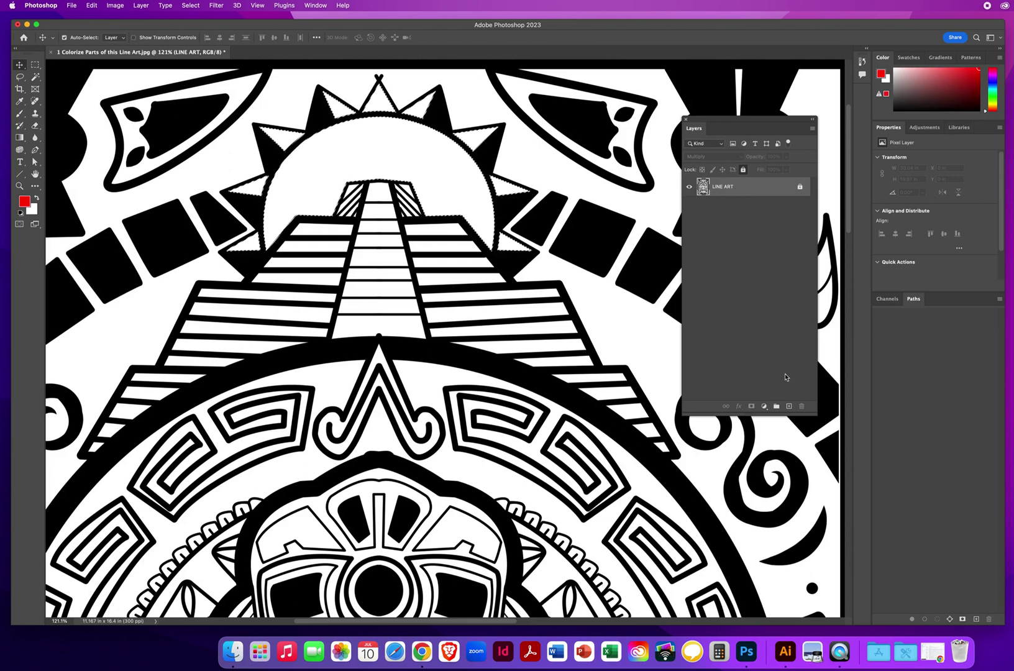
Create a layer, name it GOLDEN SUN, and drag it below LINE ART.
click(789, 407)
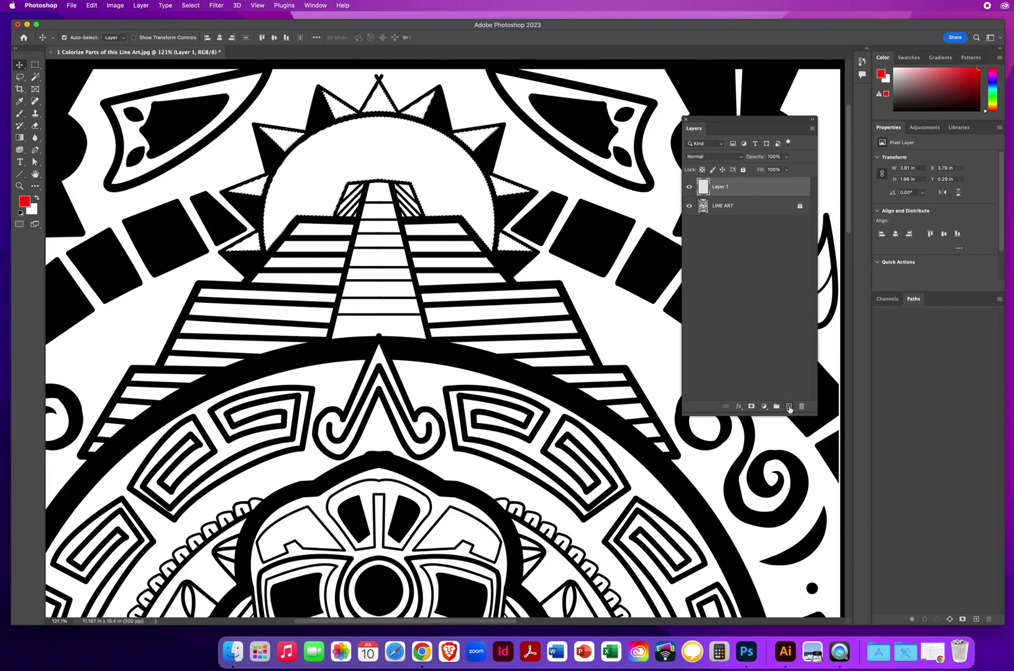
double_click(720, 187)
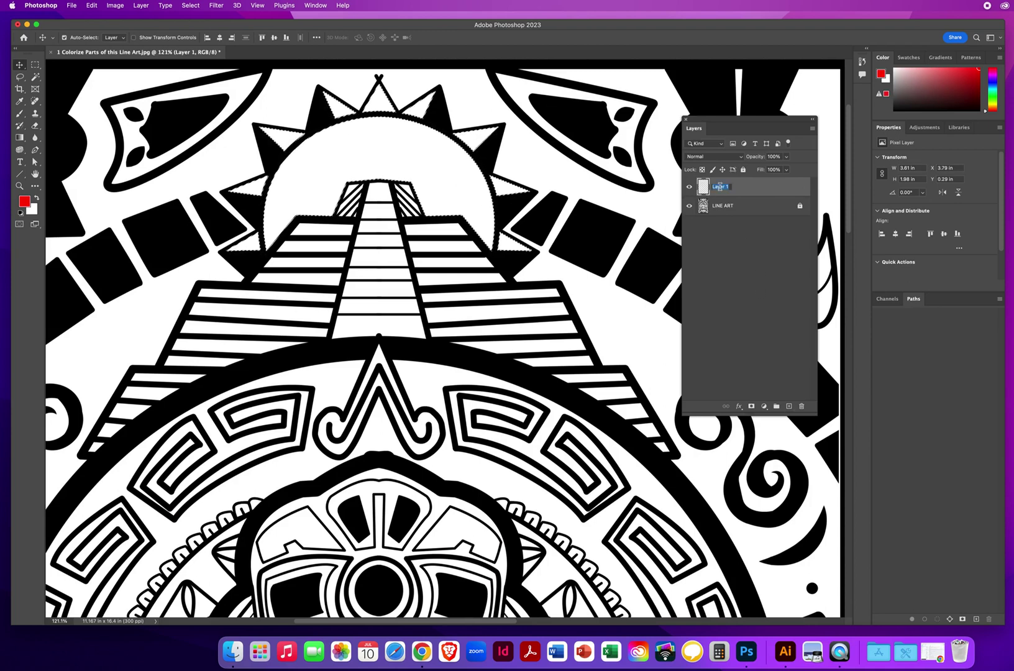
text(GOLDEN SUN)
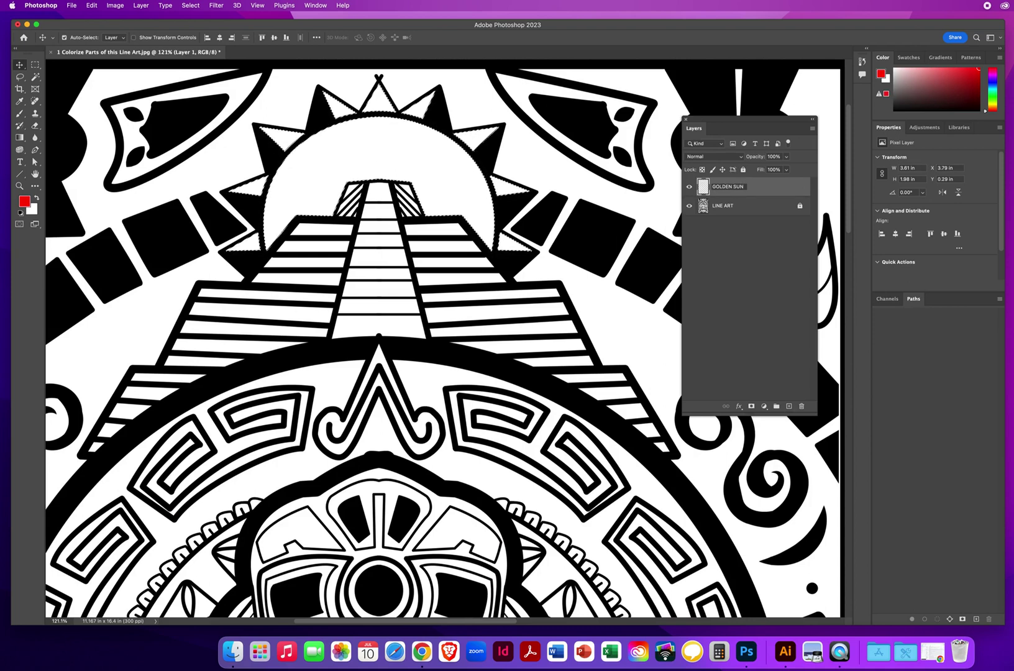
key(Return)
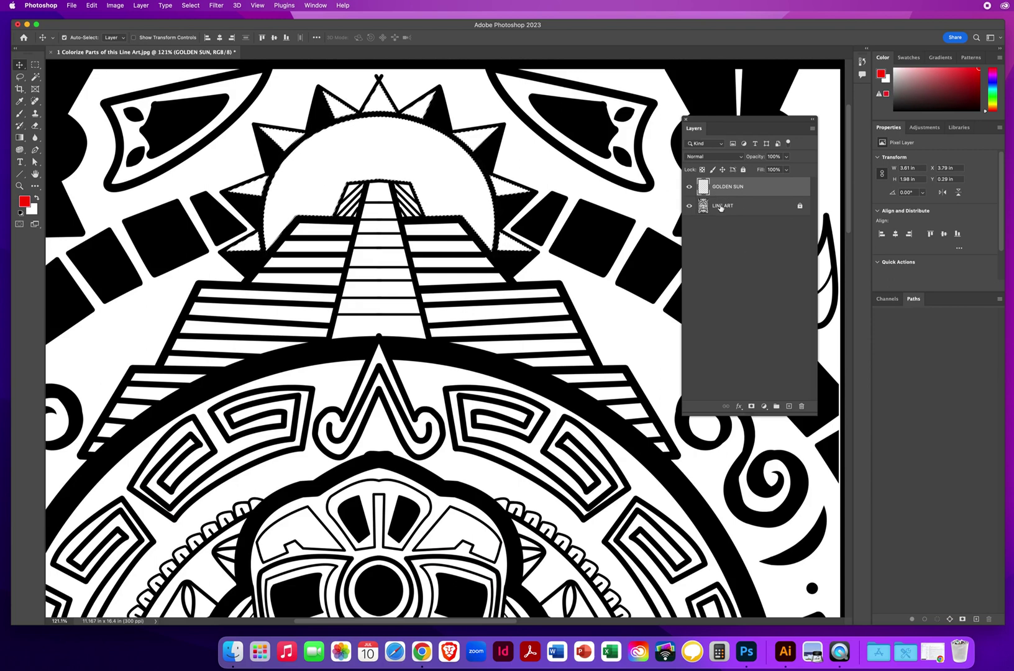
drag(754, 189, 750, 217)
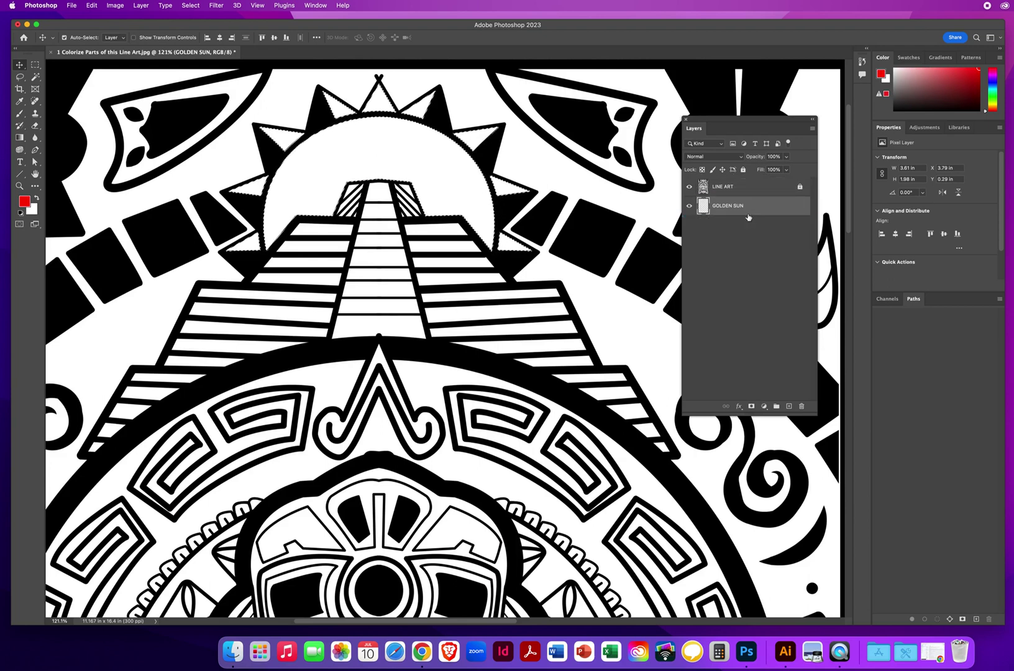
Set the foreground colour to yellow ffe400 at full saturation and brightness.
click(25, 201)
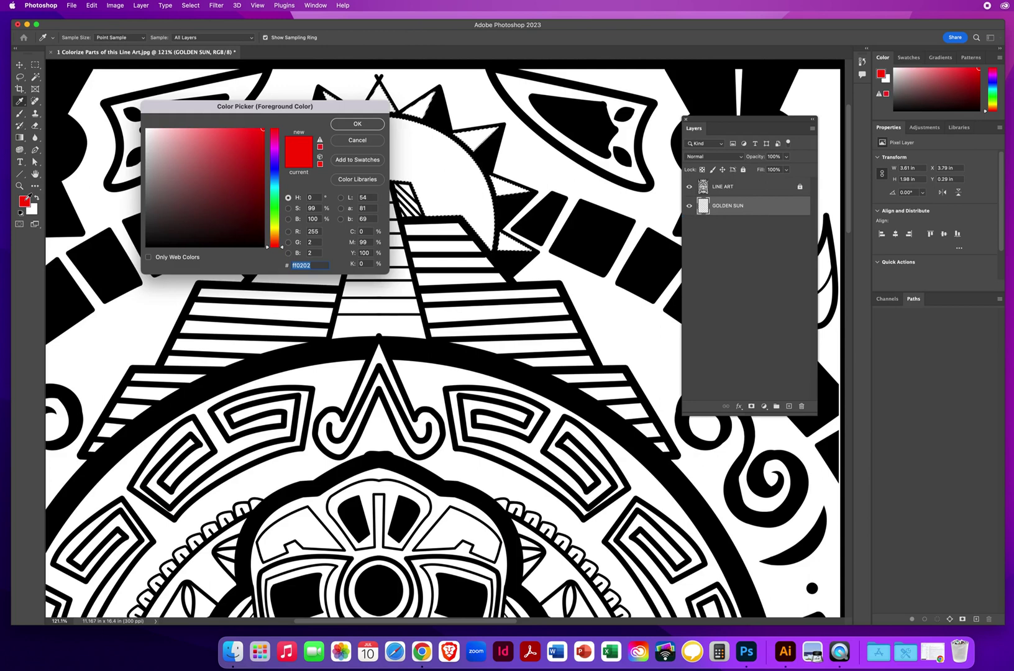
drag(187, 108, 264, 176)
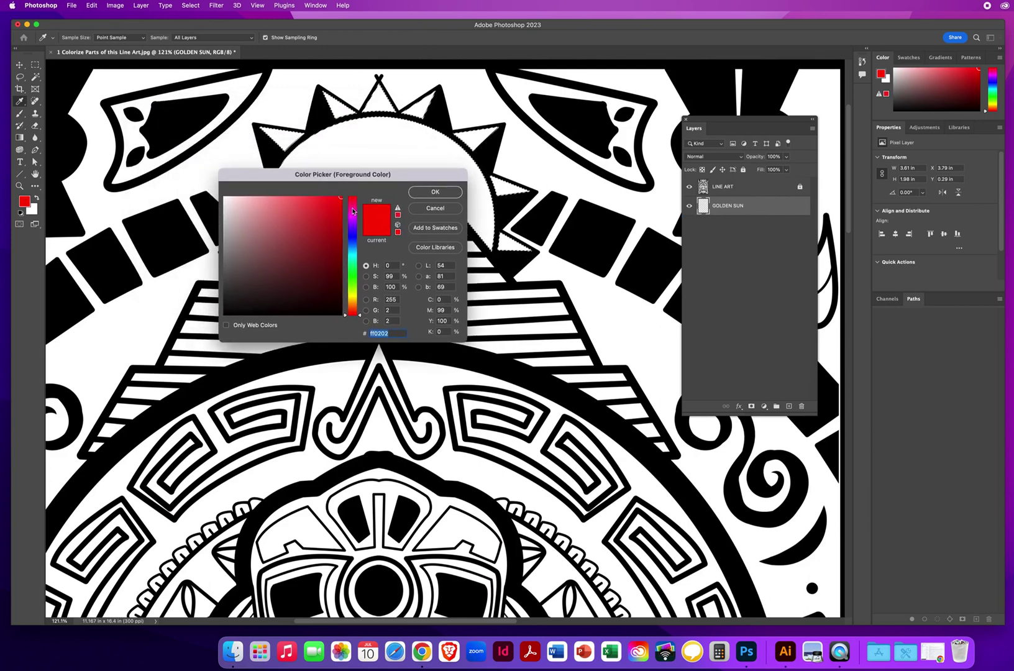
drag(352, 211, 353, 299)
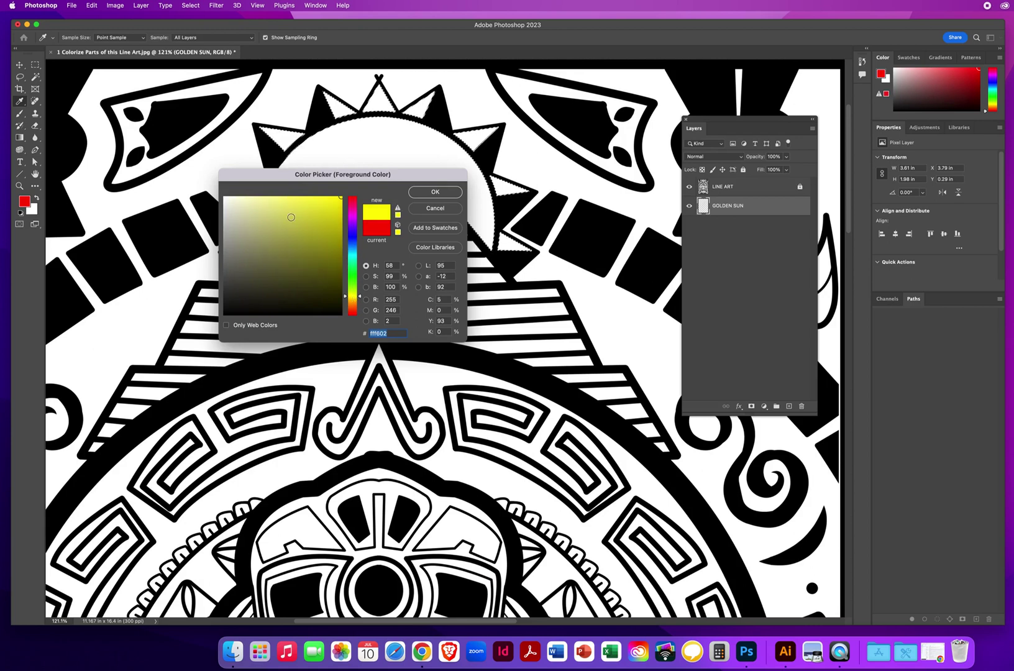
drag(339, 198, 341, 196)
drag(361, 298, 360, 301)
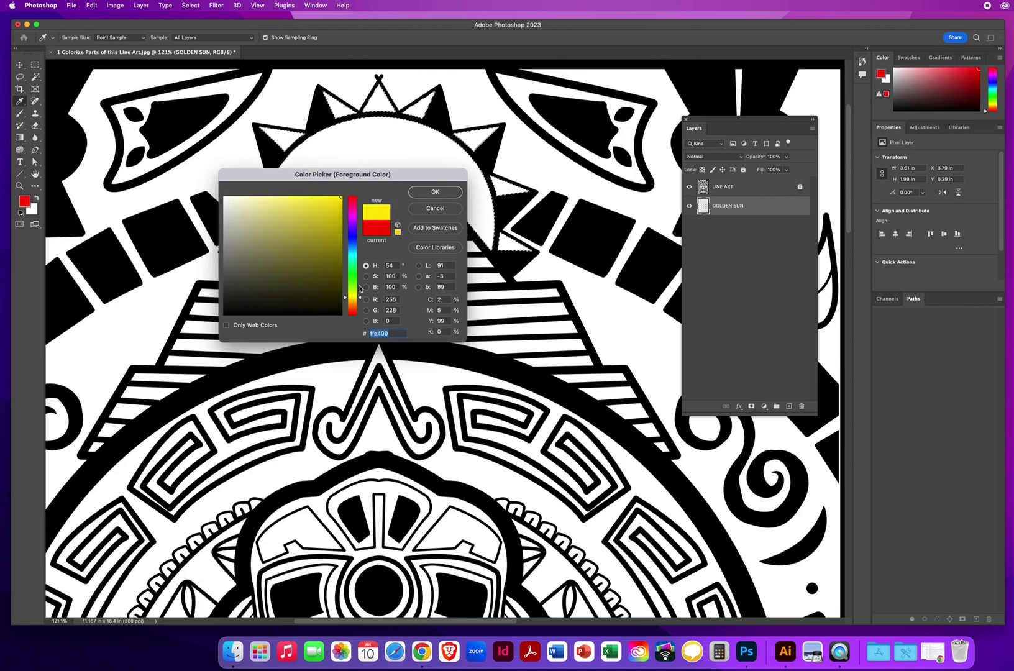
click(436, 193)
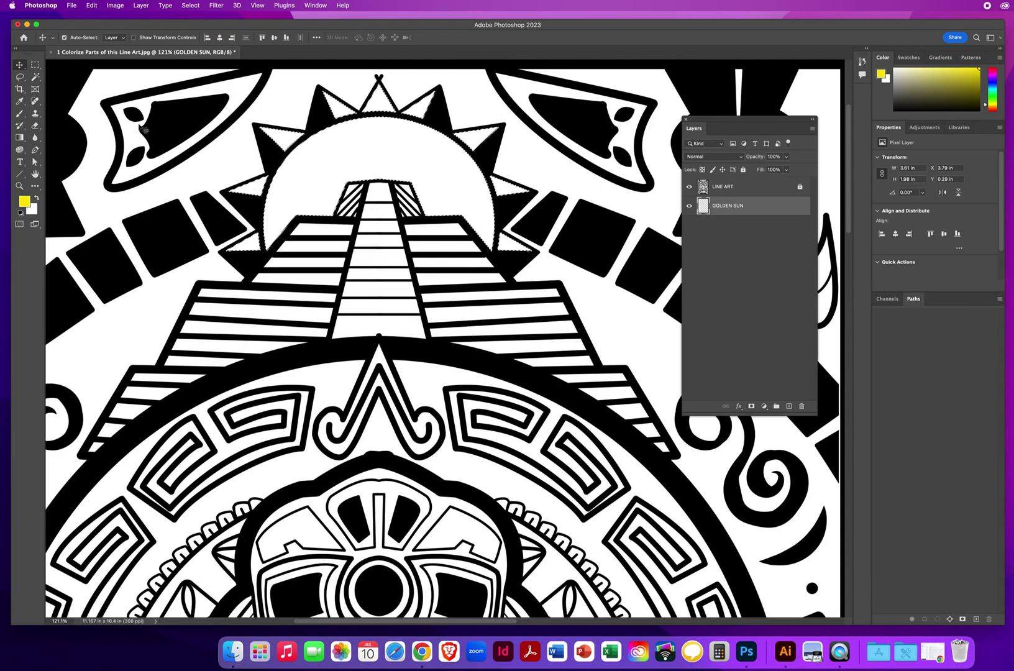
Fill the sun selection with the yellow foreground colour using Edit > Fill.
click(92, 5)
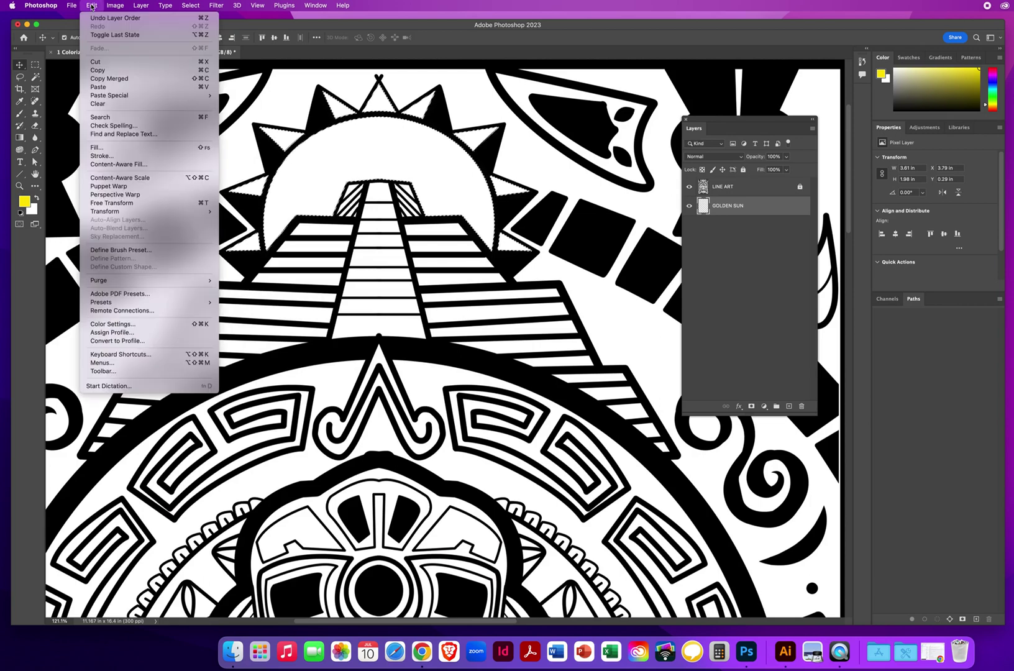
click(106, 148)
drag(460, 116, 366, 170)
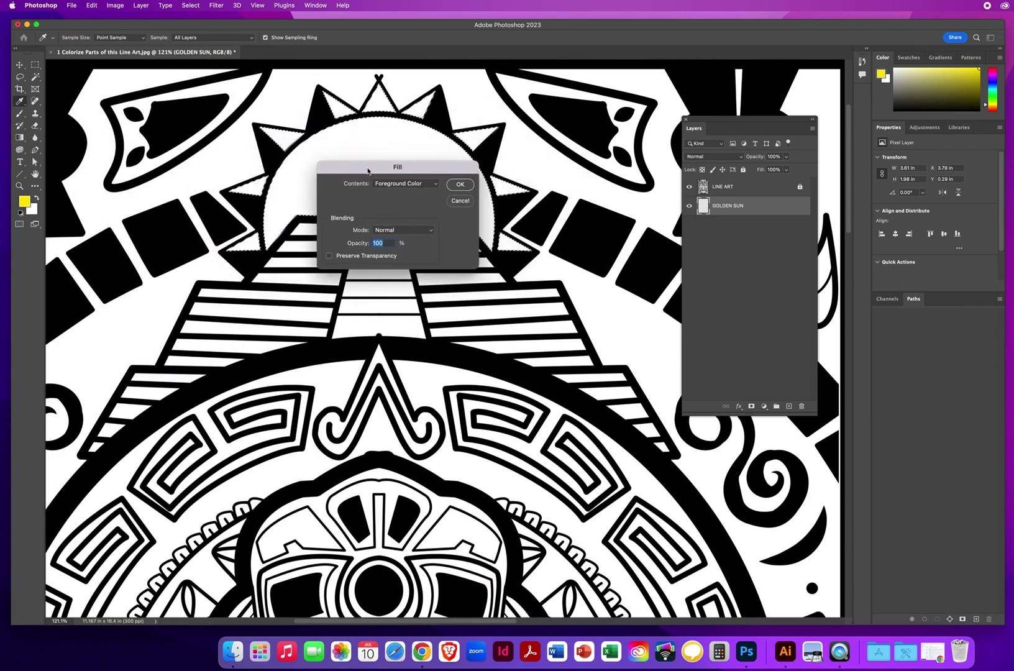
click(405, 185)
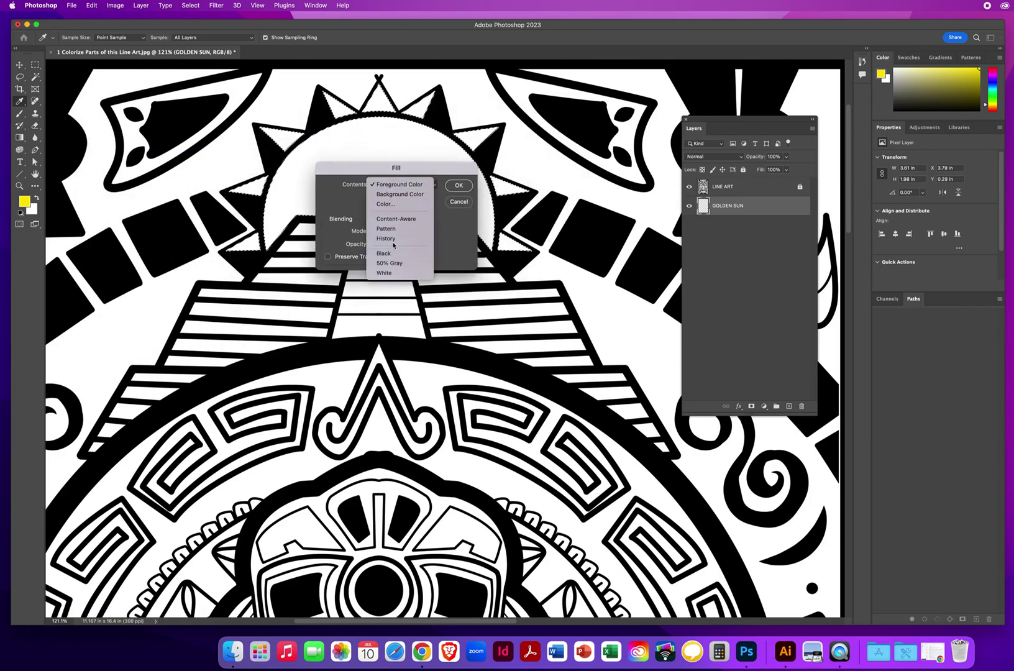
click(398, 186)
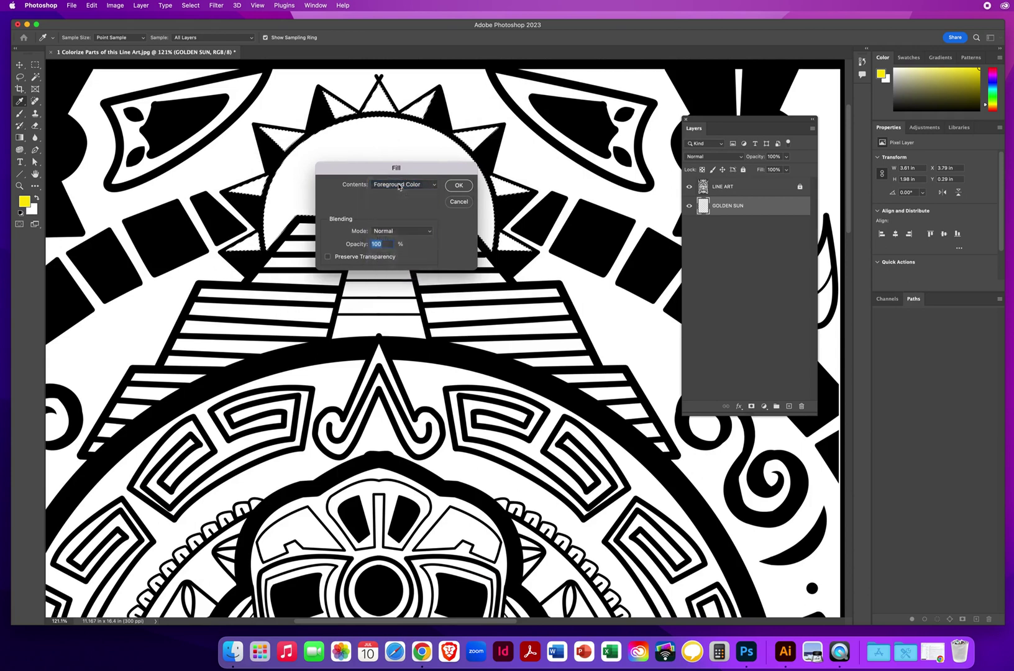
click(458, 187)
key(v)
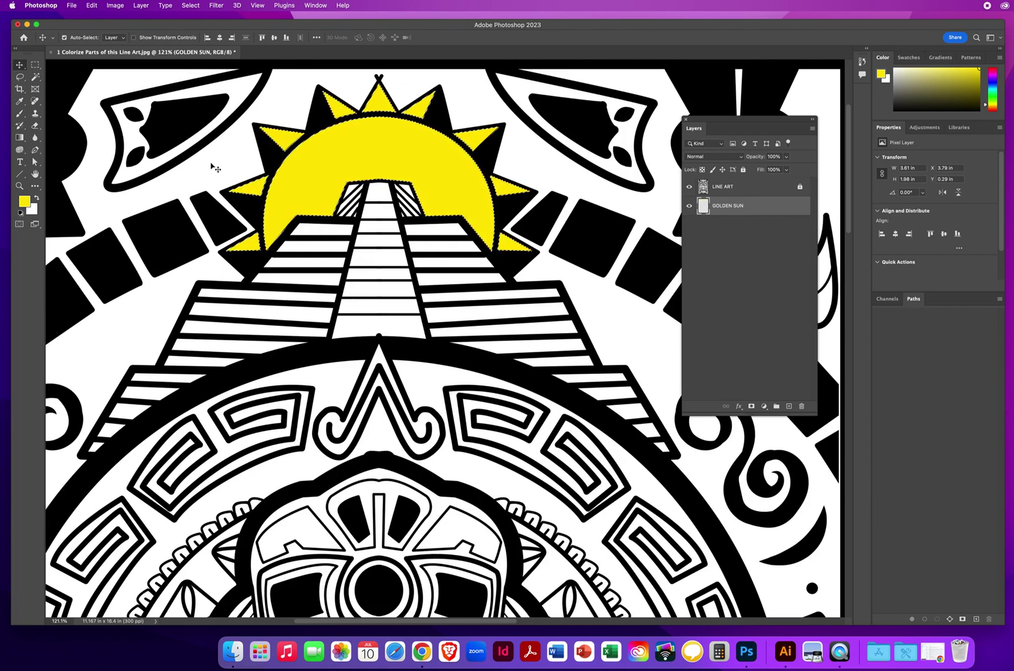
click(92, 6)
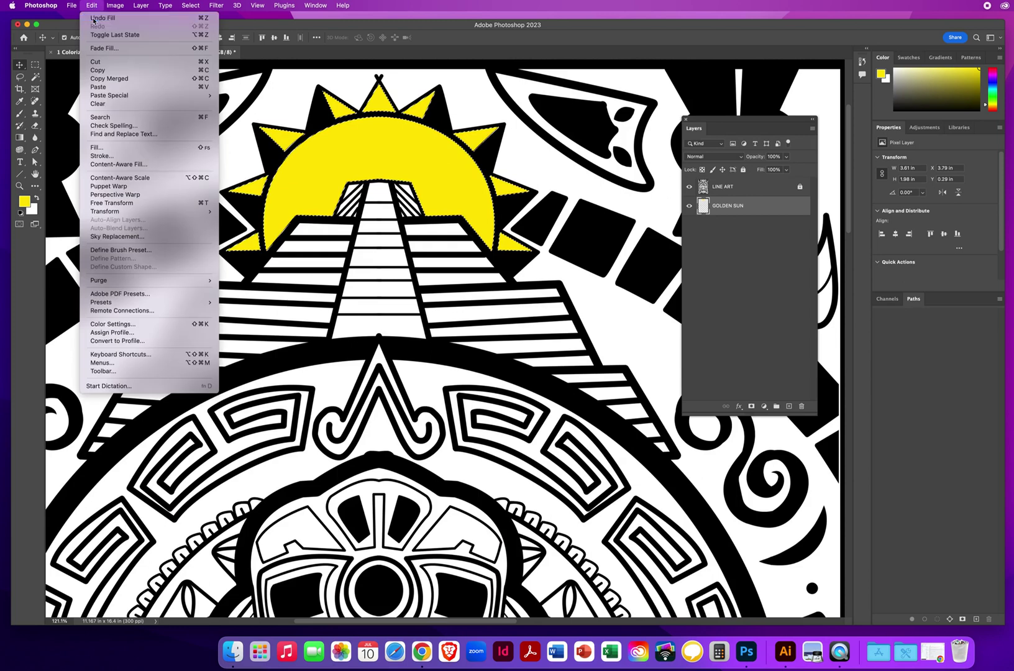
Undo the sun fill to compare, then deselect with Cmd+D, keeping the yellow sun.
click(94, 18)
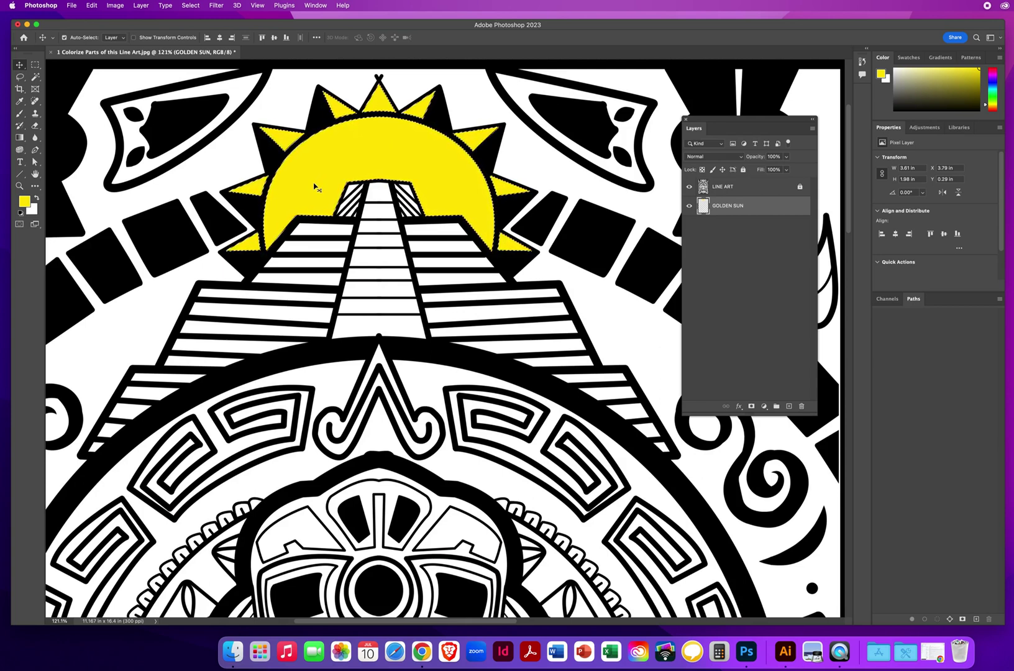
key(super)
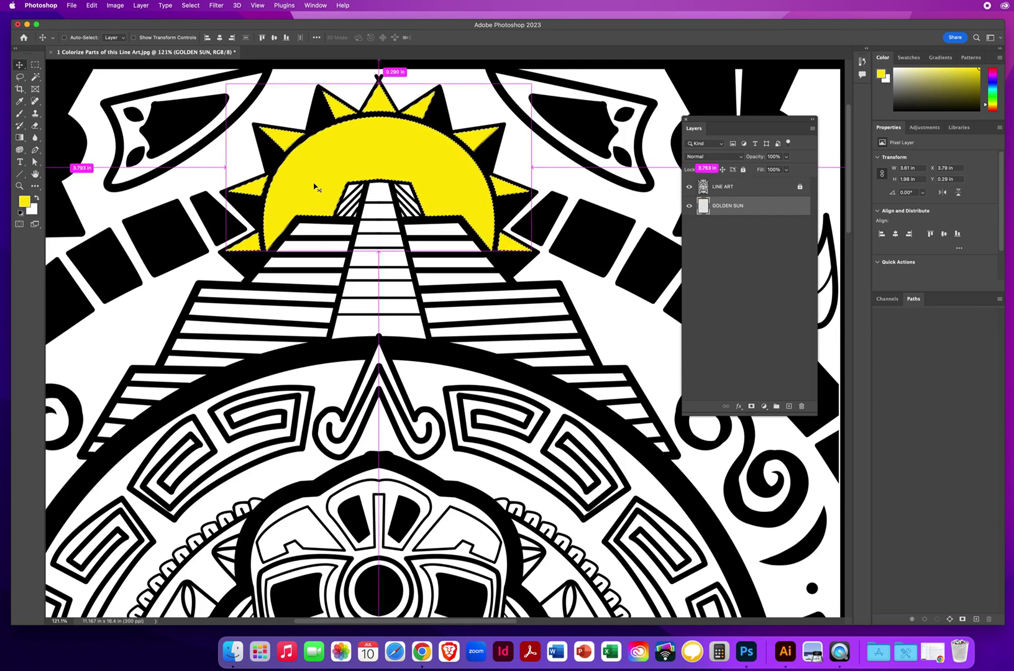
key(super+d)
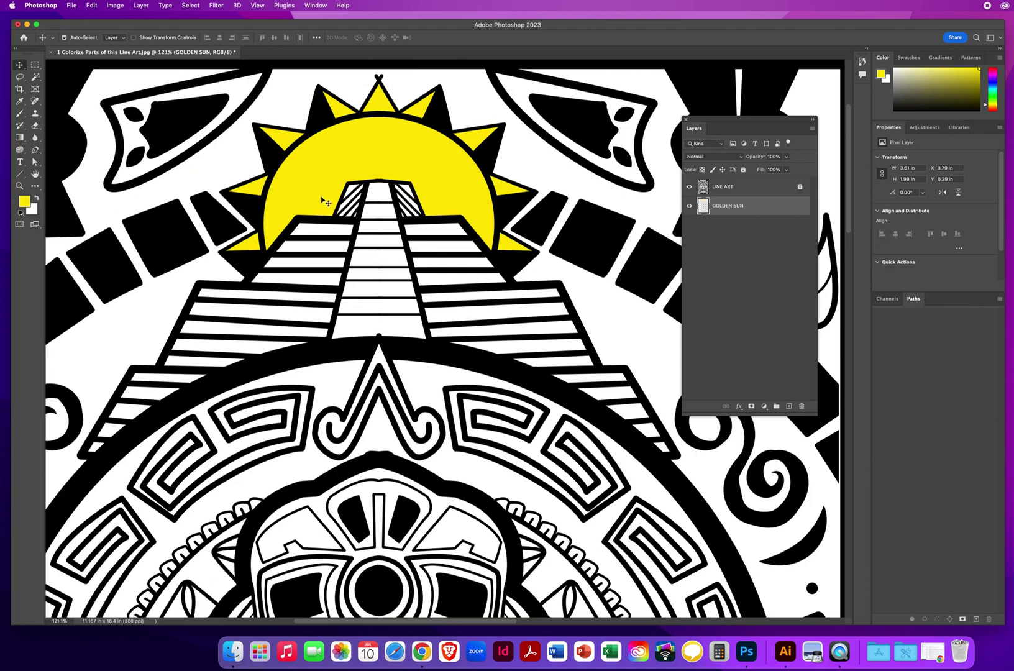
Zoom out over the whole artwork, then zoom to 100% on the woman's face and headdress.
click(20, 187)
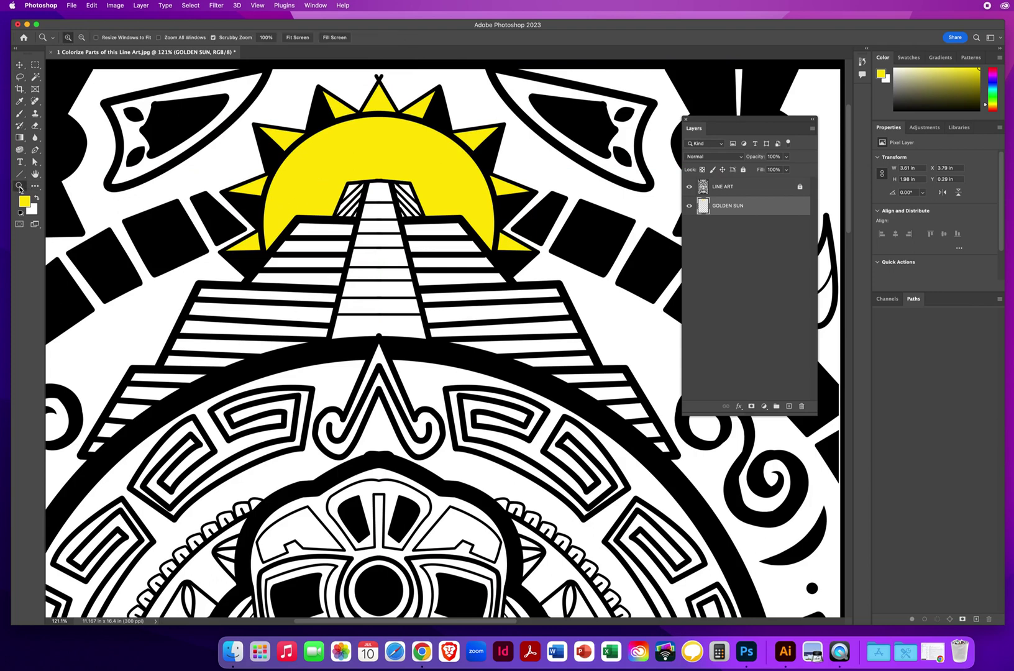
drag(401, 342, 353, 339)
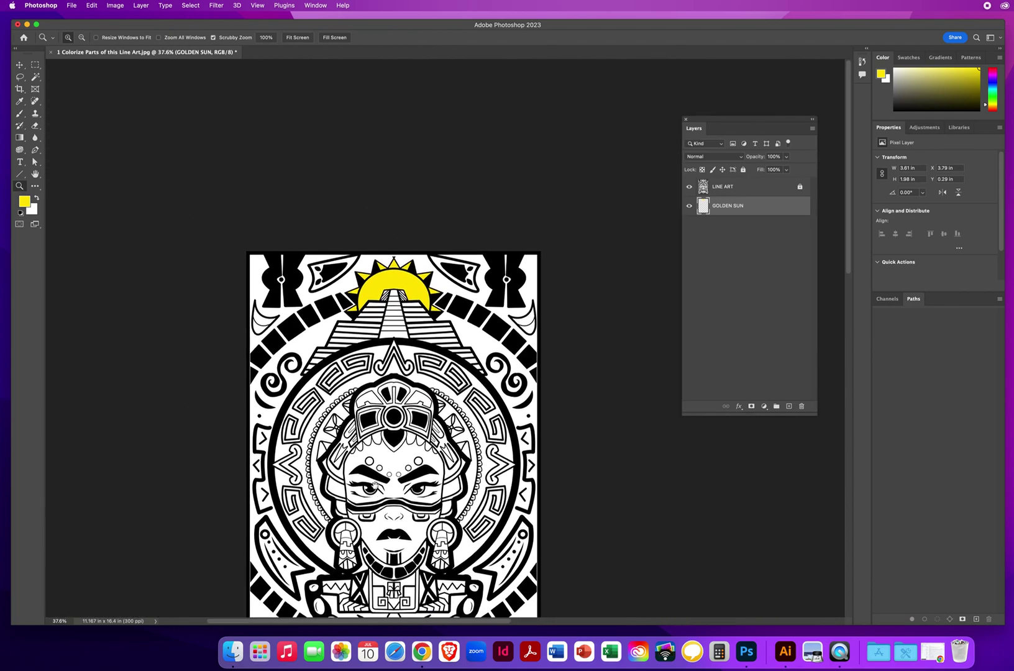
scroll(376, 482, down, 2)
drag(377, 450, 368, 365)
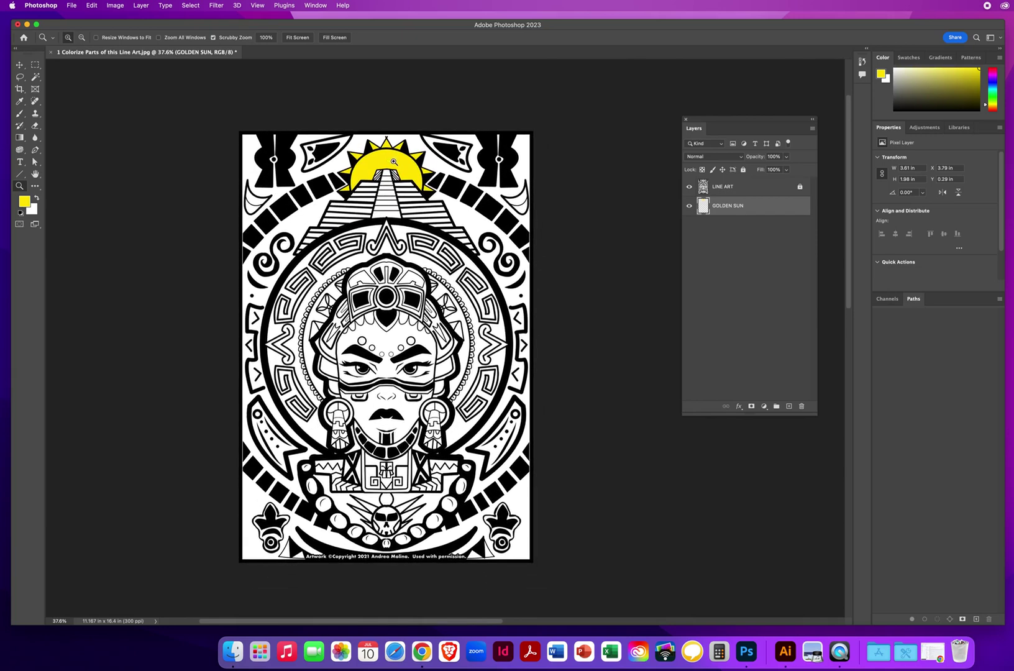
click(389, 334)
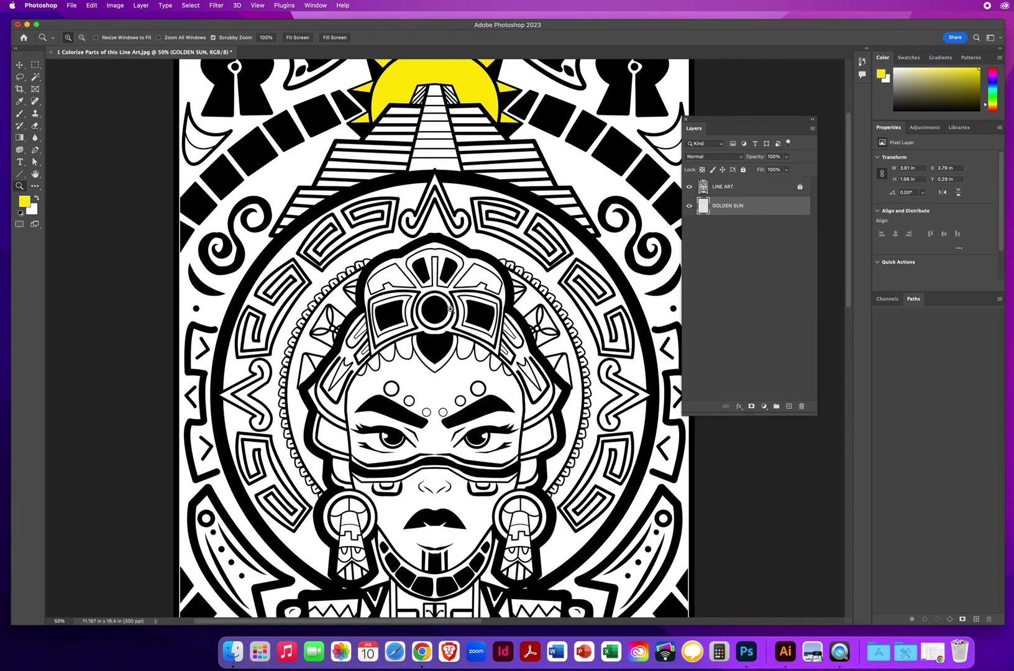
click(451, 310)
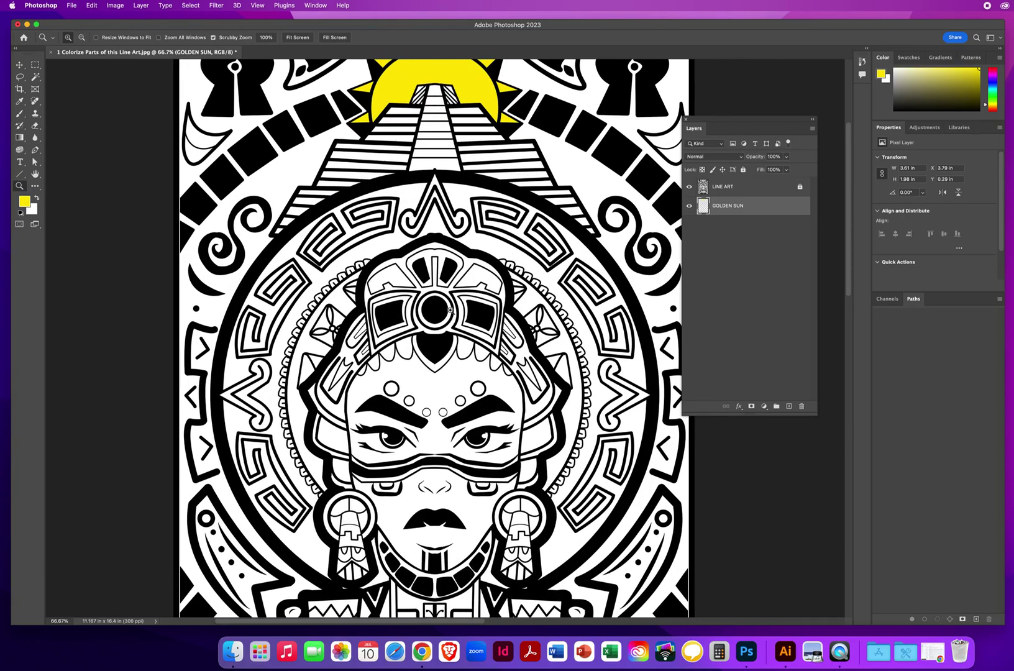
click(451, 312)
drag(454, 328, 404, 225)
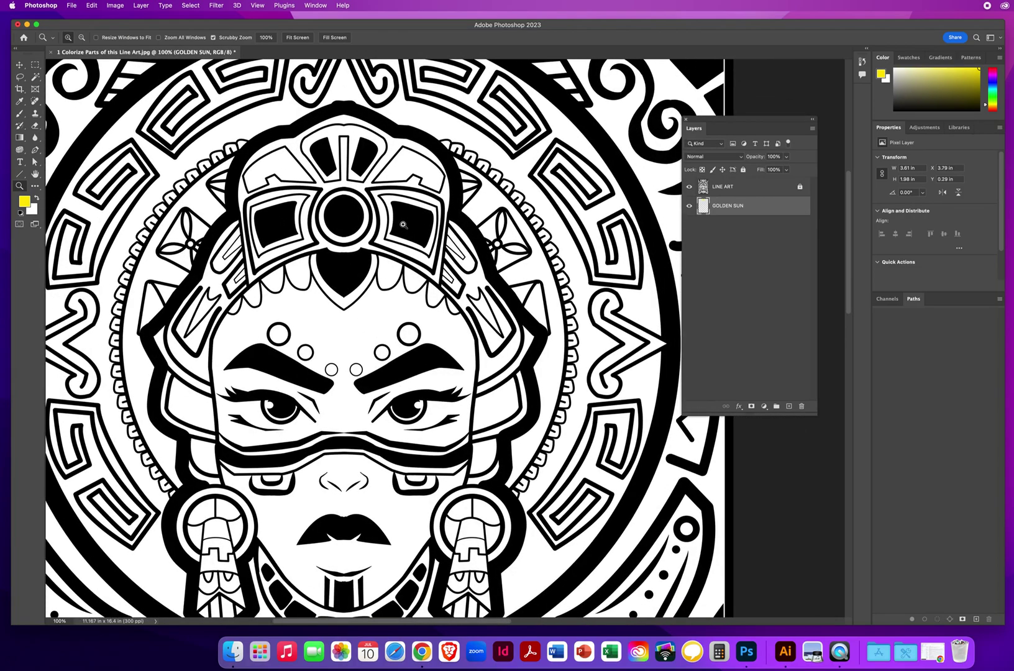
Rename GOLDEN SUN to ALL GOLDS and make LINE ART the active layer.
double_click(724, 207)
text(ALL GOLDS)
key(Return)
click(726, 188)
drag(330, 249, 350, 300)
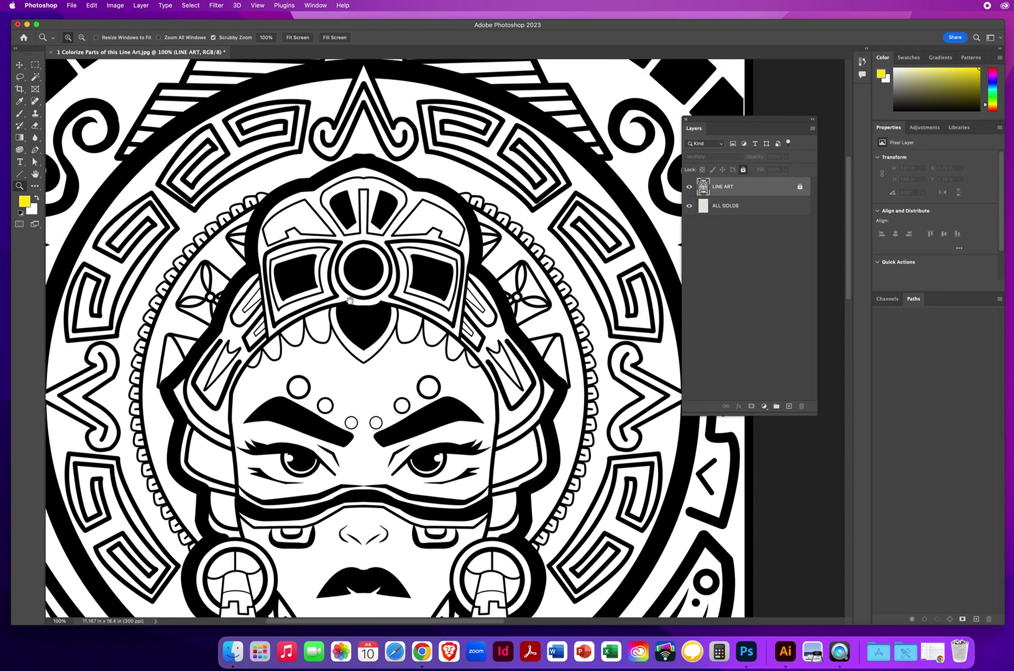
With the Magic Wand (W), add the right earring's outer ring to the selection.
key(w)
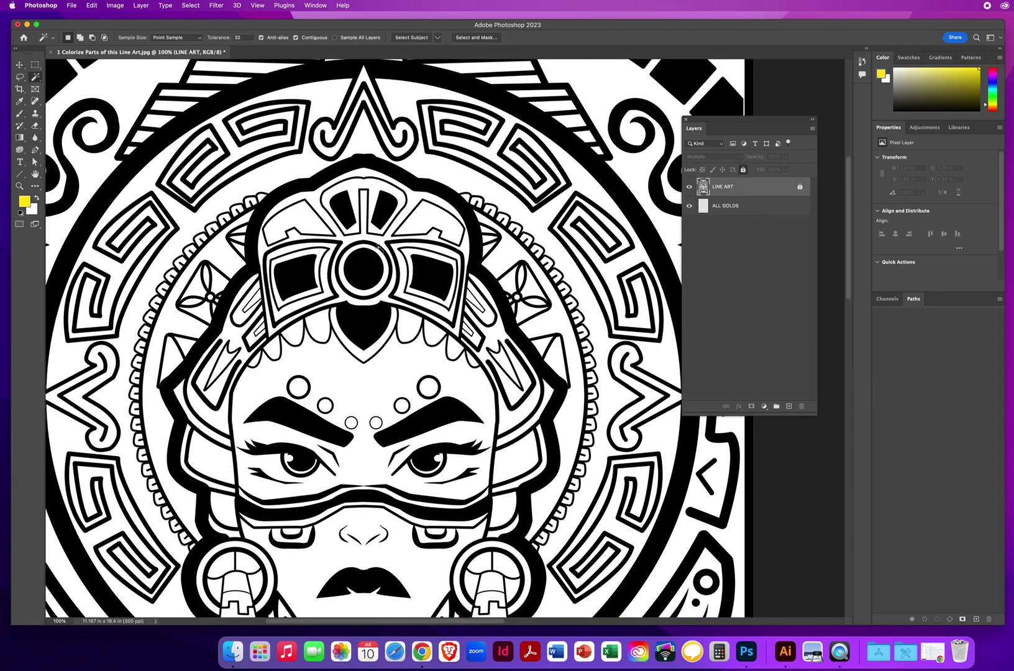
scroll(377, 245, up, 6)
scroll(249, 291, down, 3)
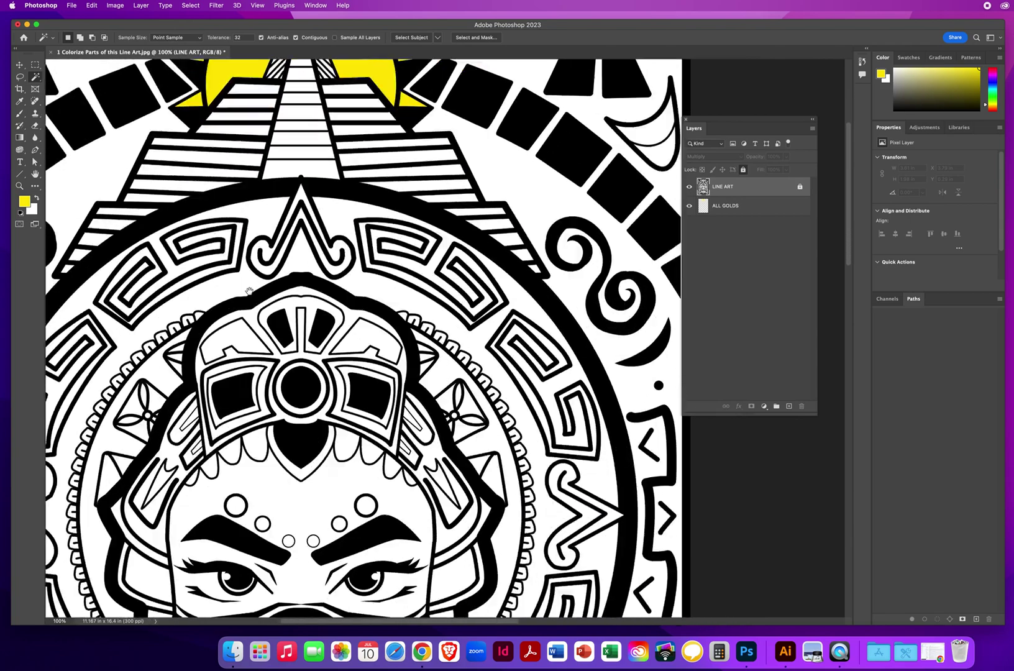
scroll(250, 291, down, 5)
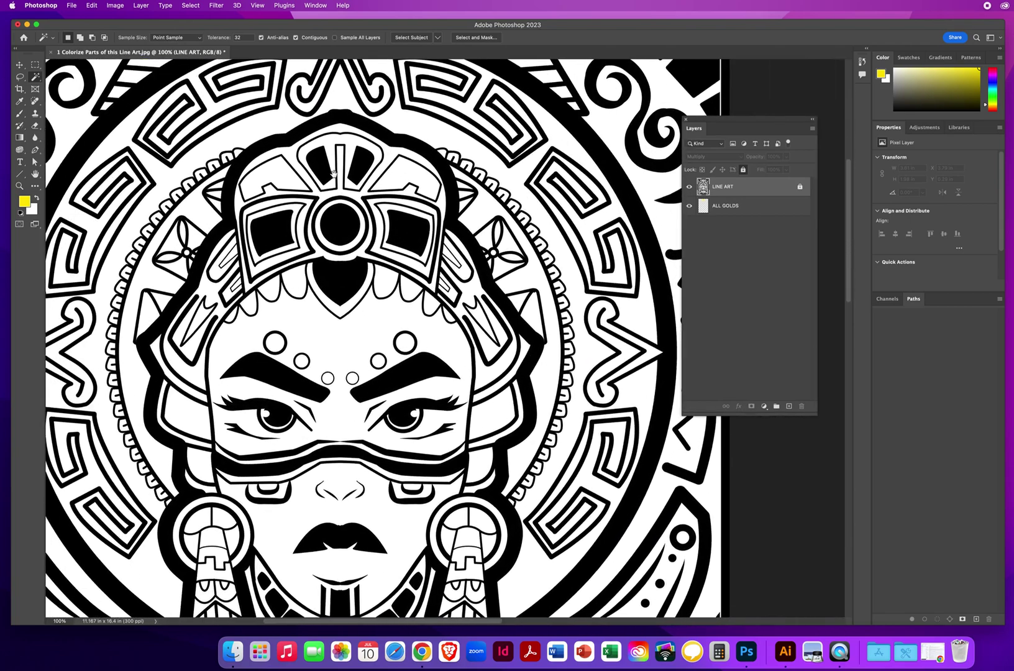
scroll(319, 320, down, 2)
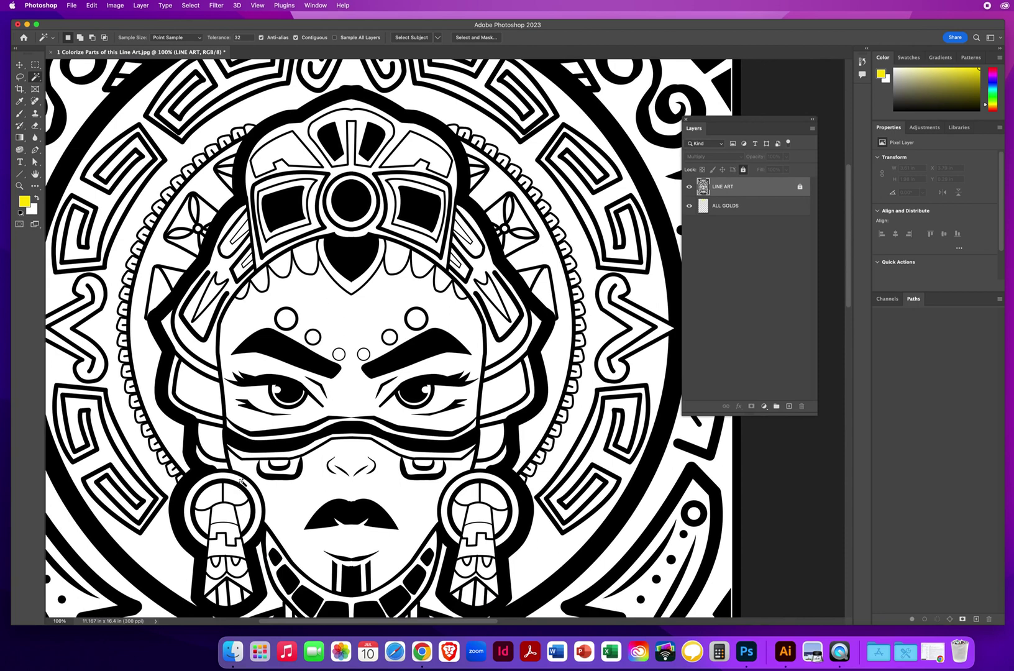
key(shift)
shift+click(470, 481)
Shift-add the upper-left and right Greek-key segments and both headdress side pieces.
key(shift)
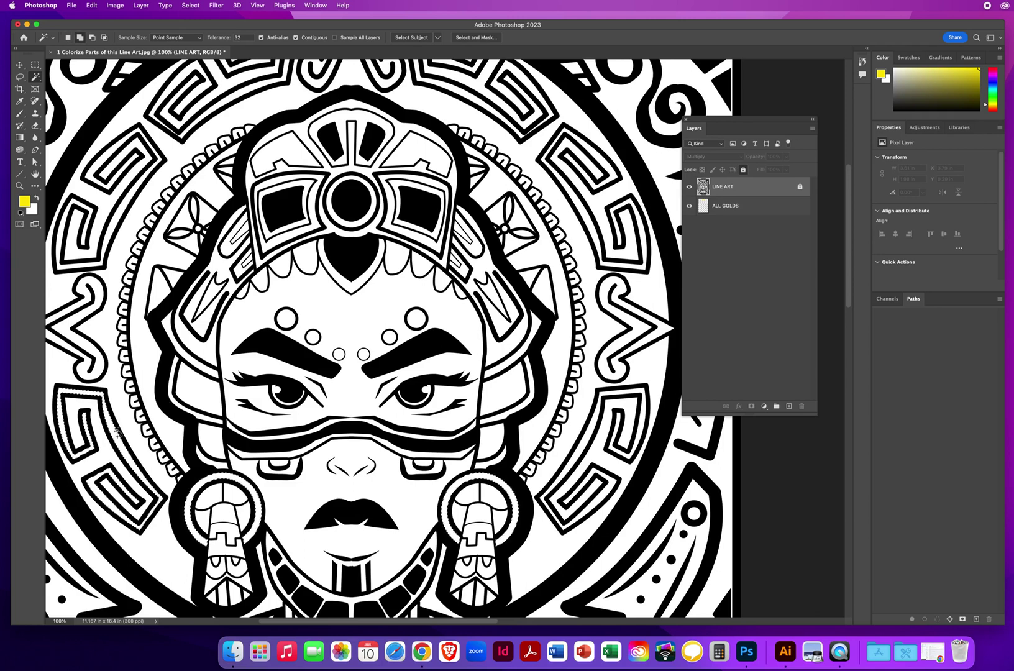
shift+click(113, 224)
shift+click(213, 93)
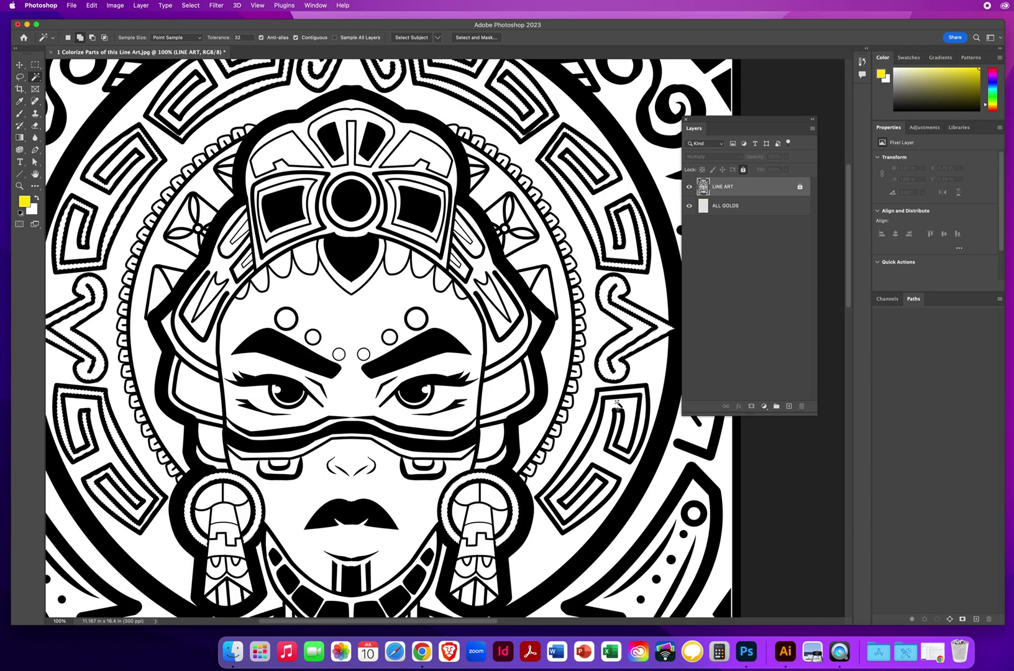
shift+click(593, 424)
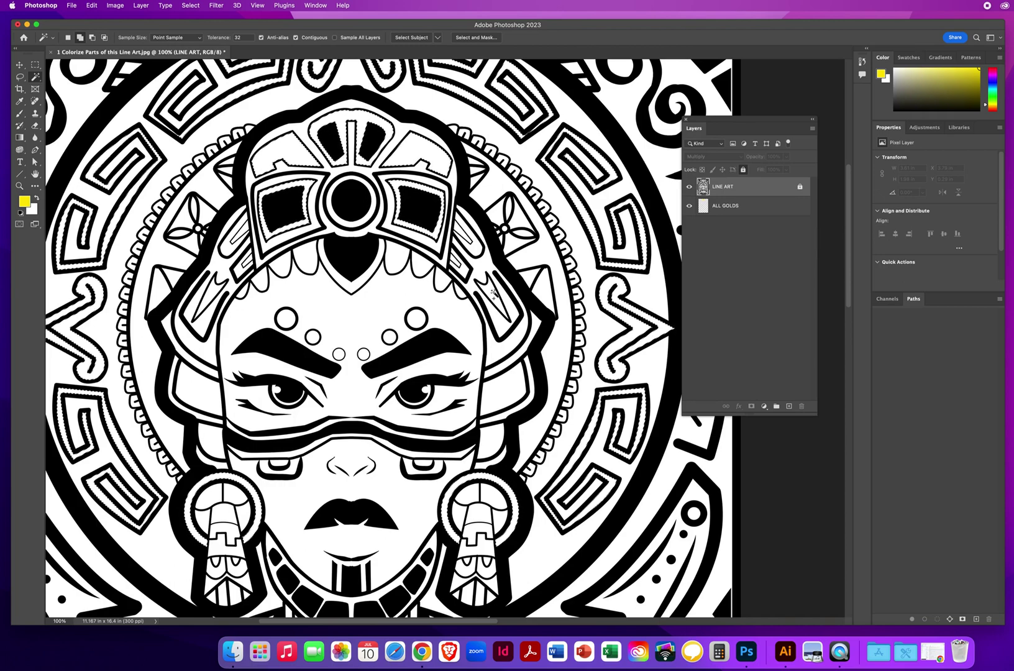
click(494, 292)
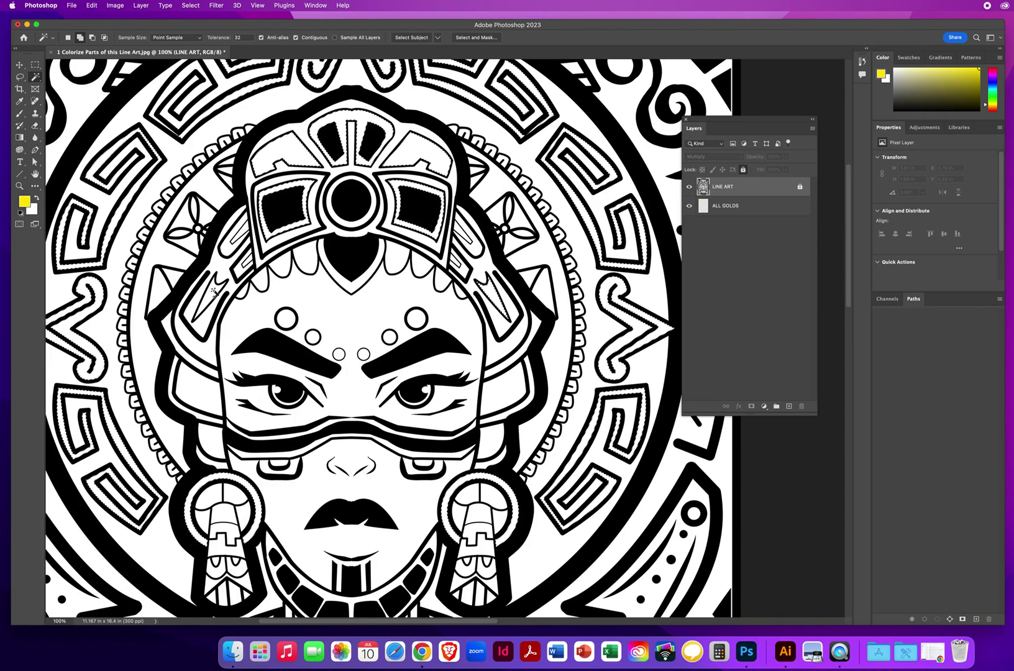
click(214, 293)
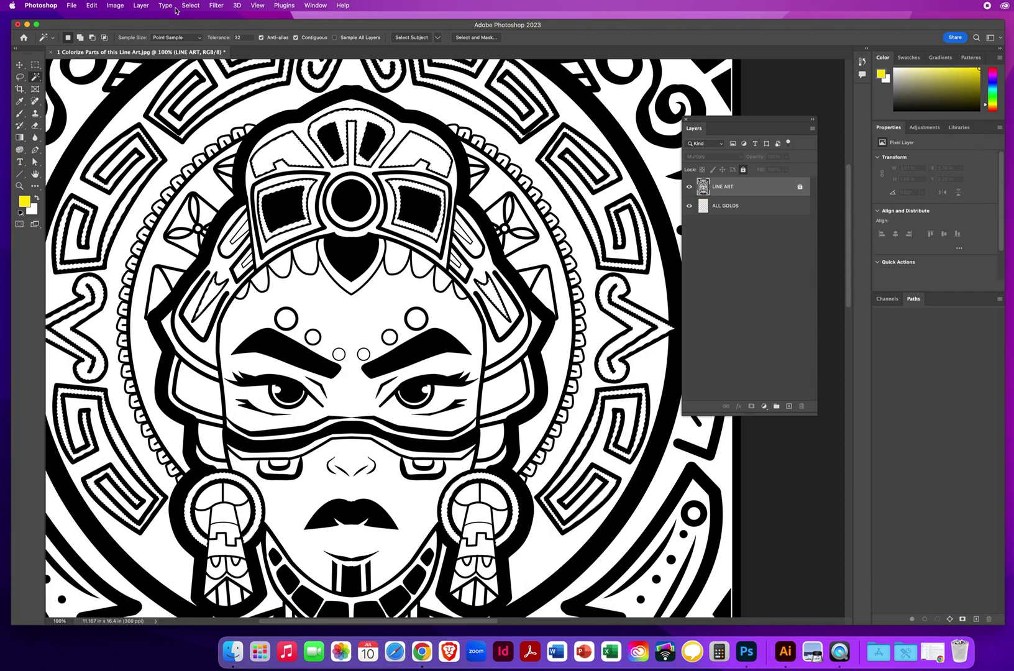
Expand the ornament selection by 1 pixel.
click(188, 6)
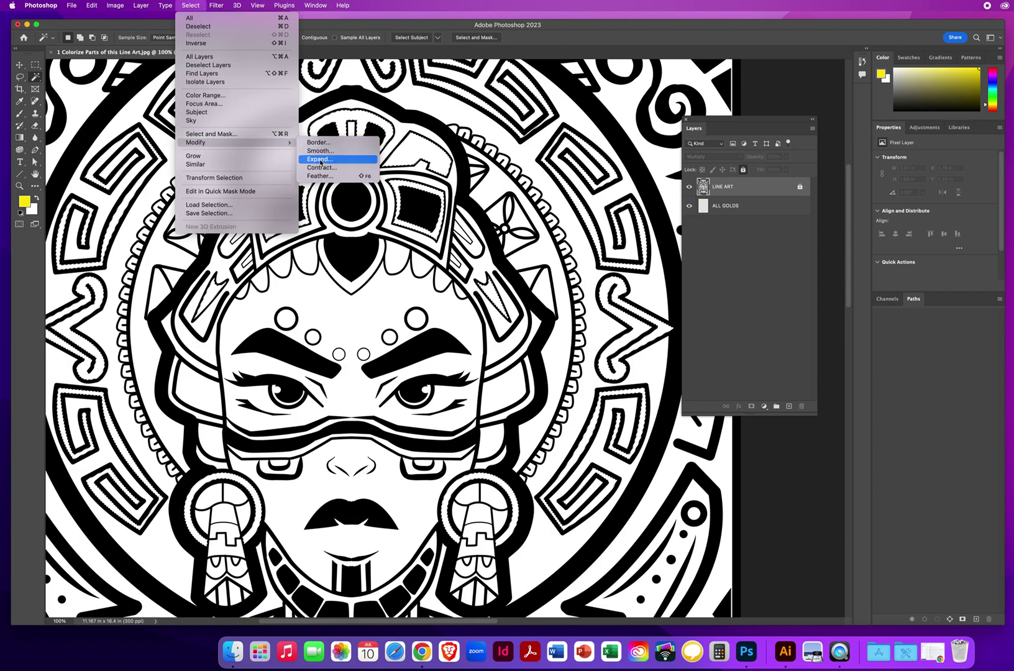
click(320, 160)
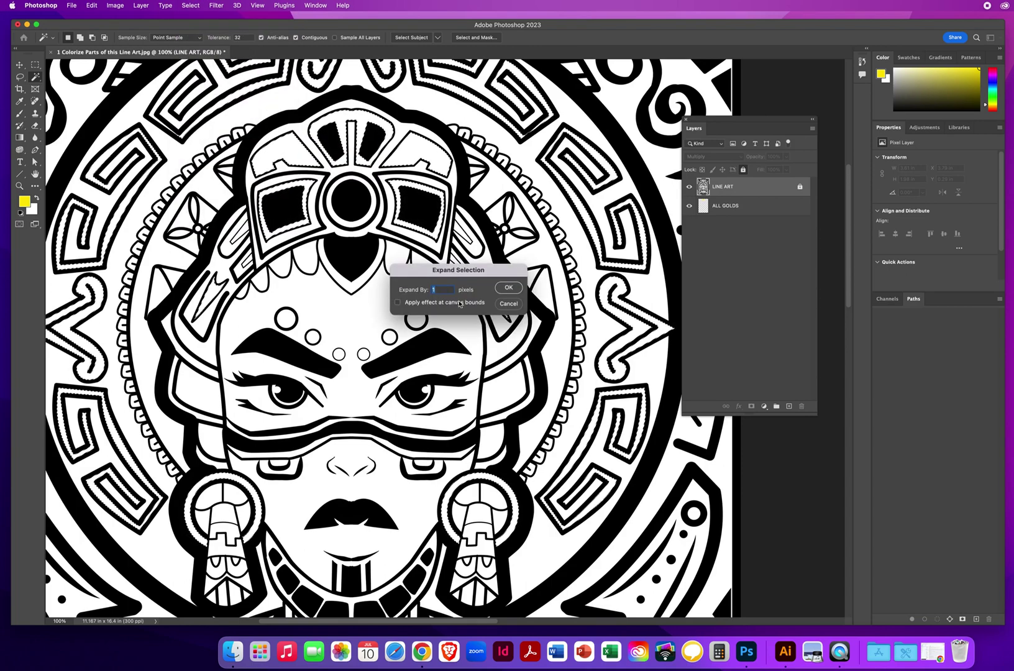
click(507, 288)
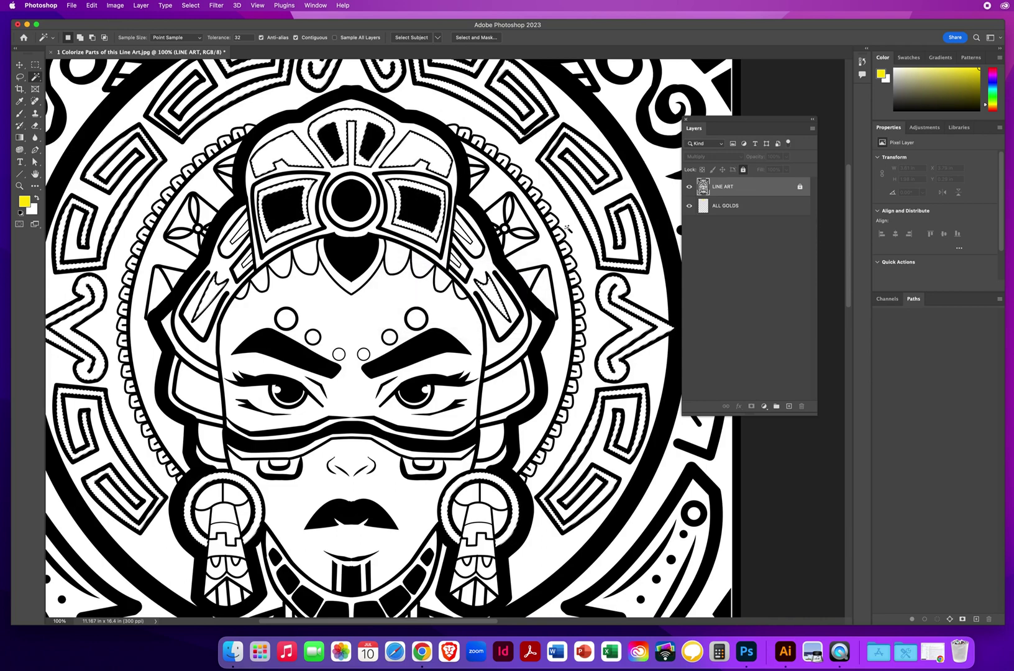
Make ALL GOLDS the target layer and zoom out over the artwork.
click(721, 206)
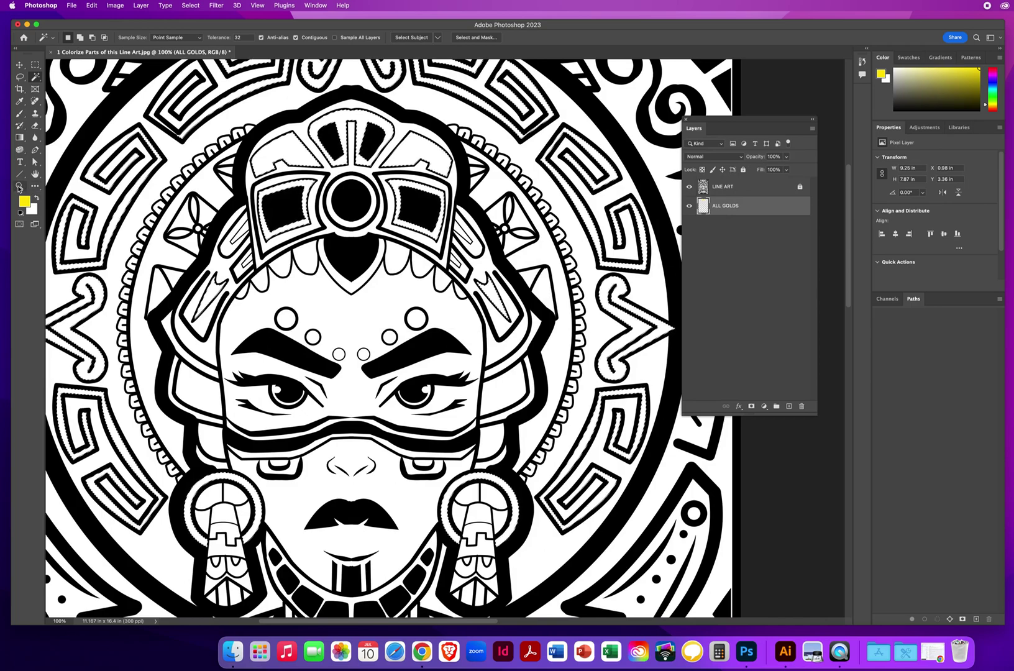
key(z)
drag(417, 340, 361, 341)
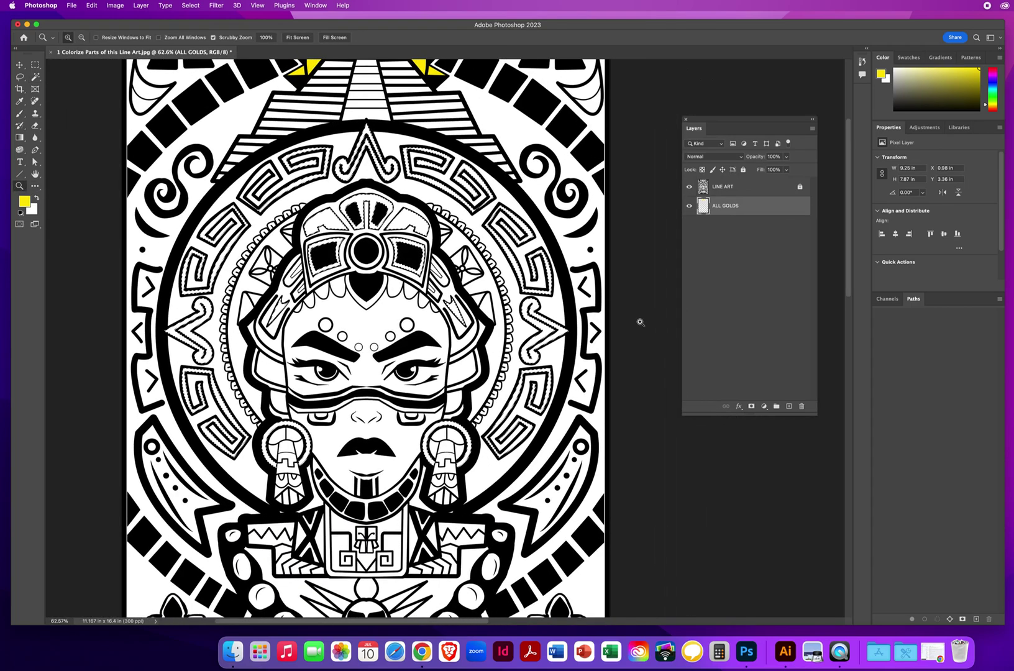
key(alt)
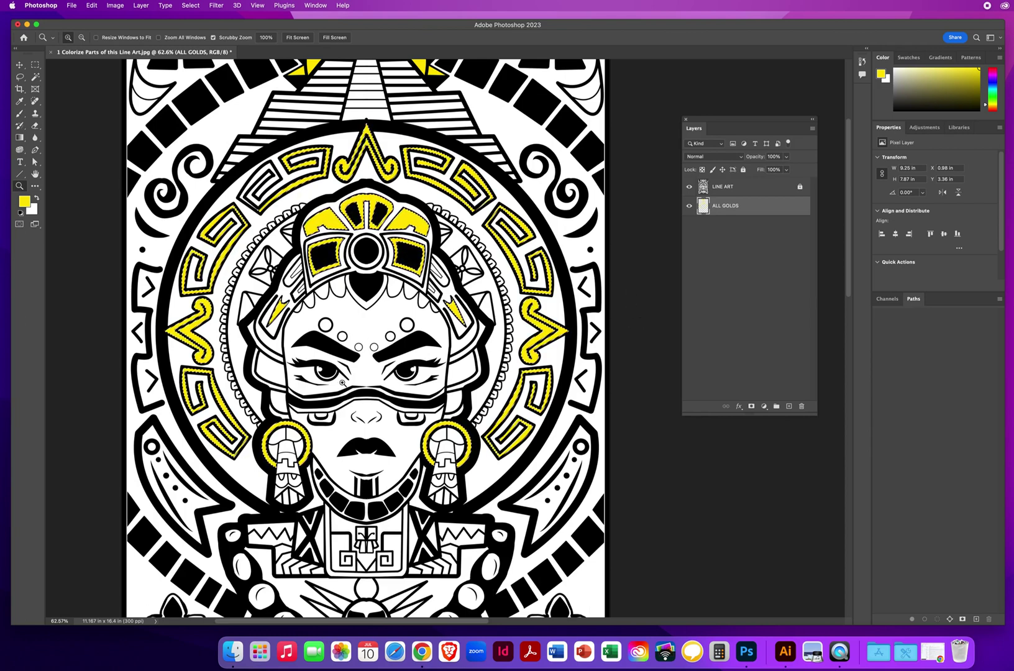
Inspect a gold stripe corner up close, zoom back out, deselect, and reselect LINE ART.
click(272, 225)
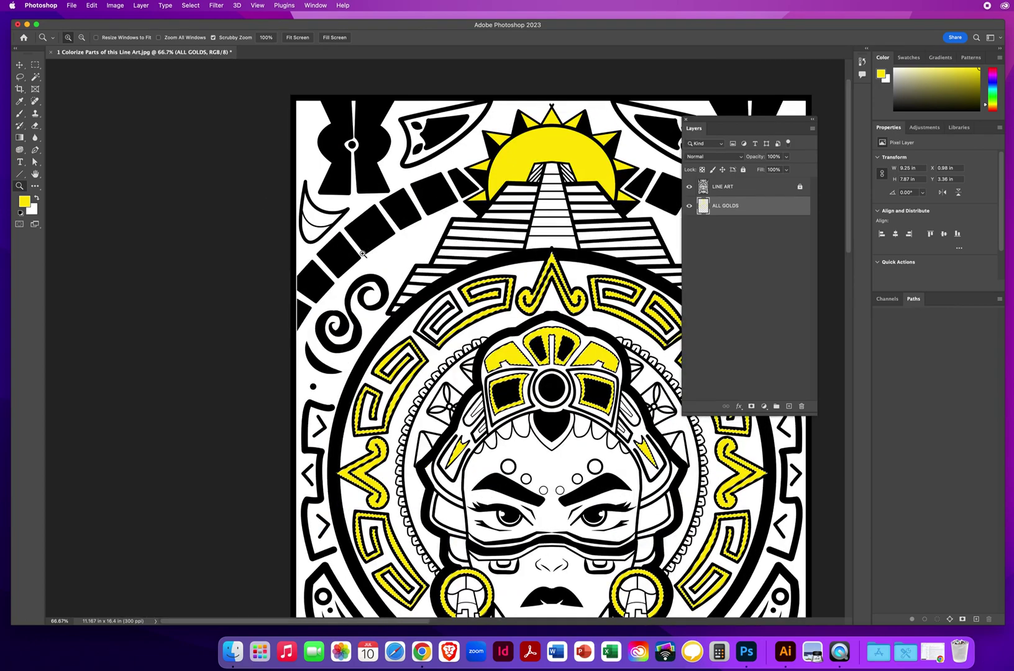
click(464, 338)
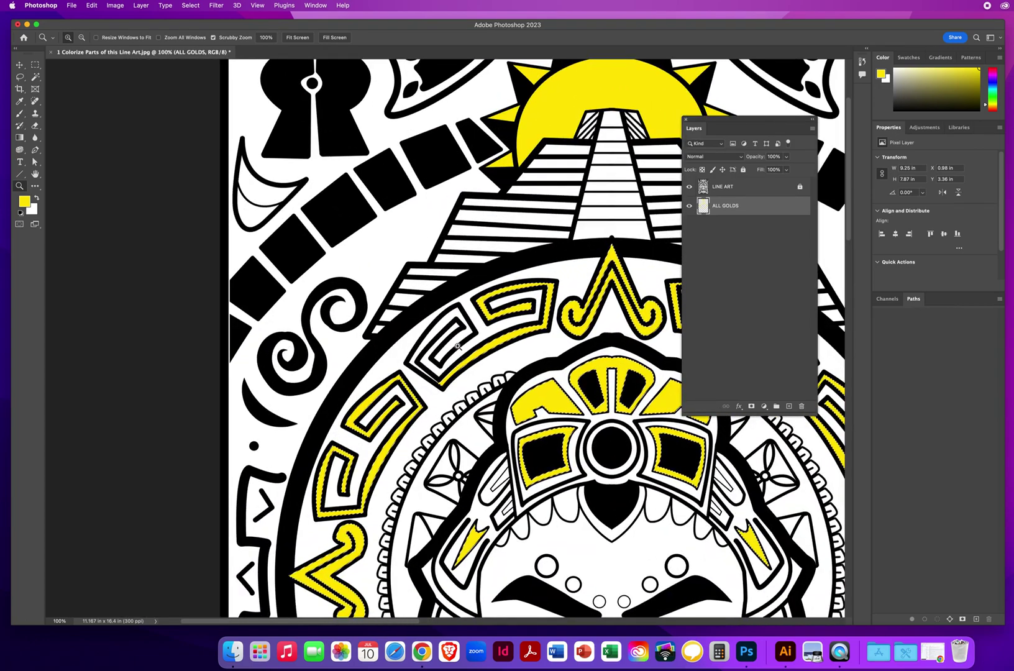
mouse_move(441, 380)
mouse_down()
mouse_move(498, 385)
mouse_move(429, 392)
mouse_up()
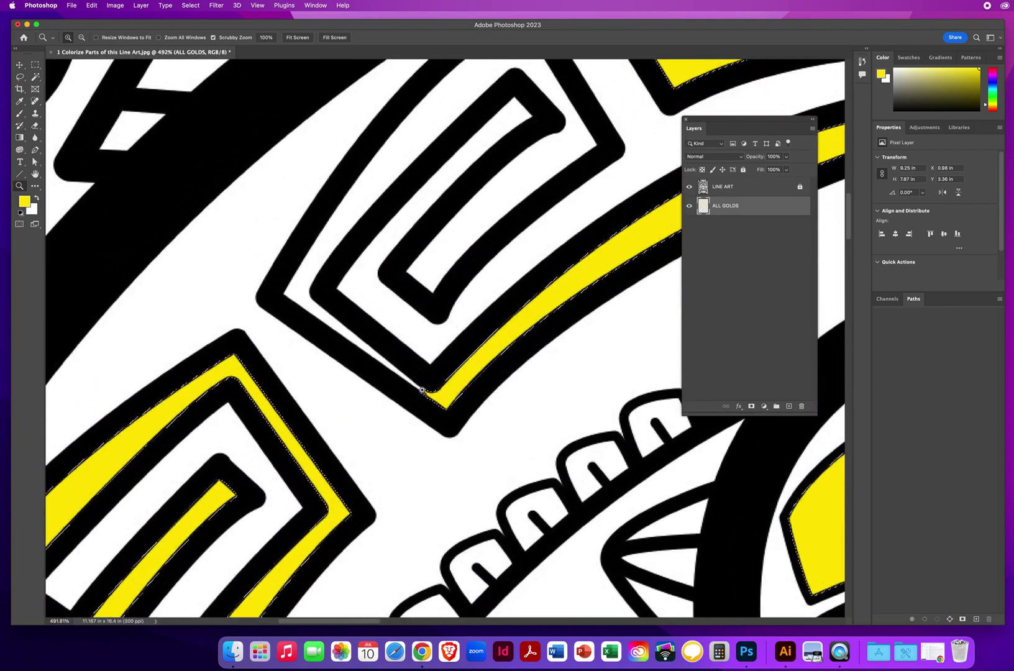
drag(482, 367, 384, 377)
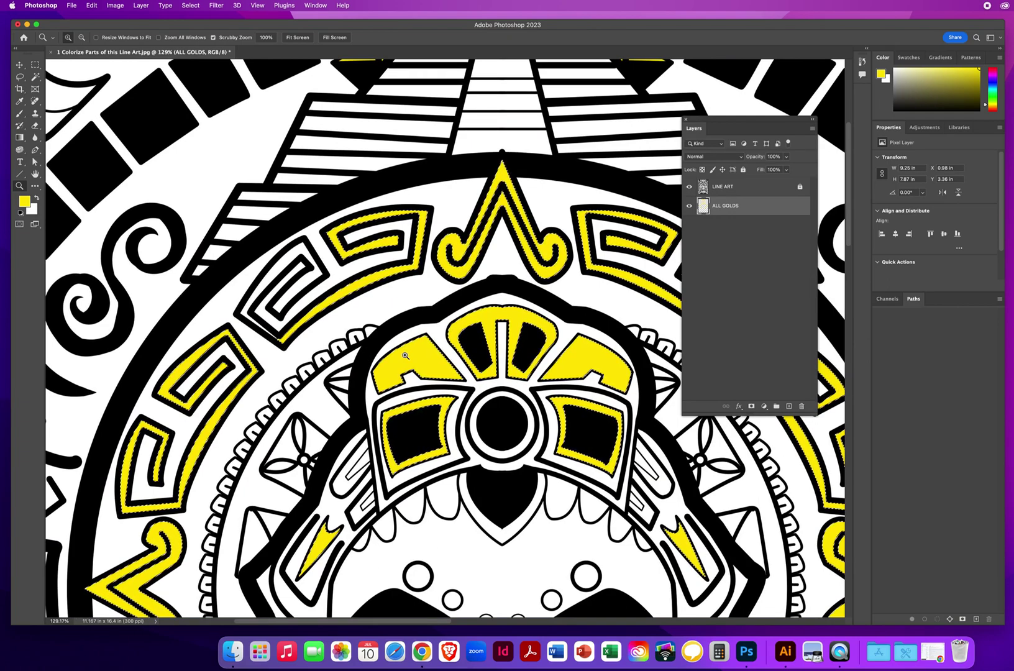
key(super+d)
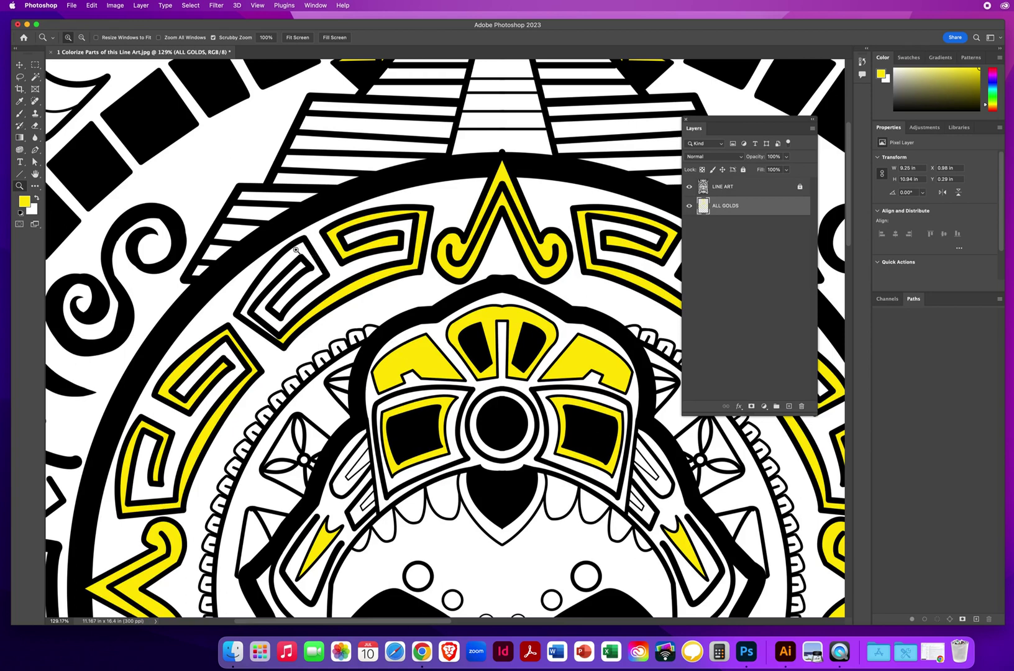
click(720, 187)
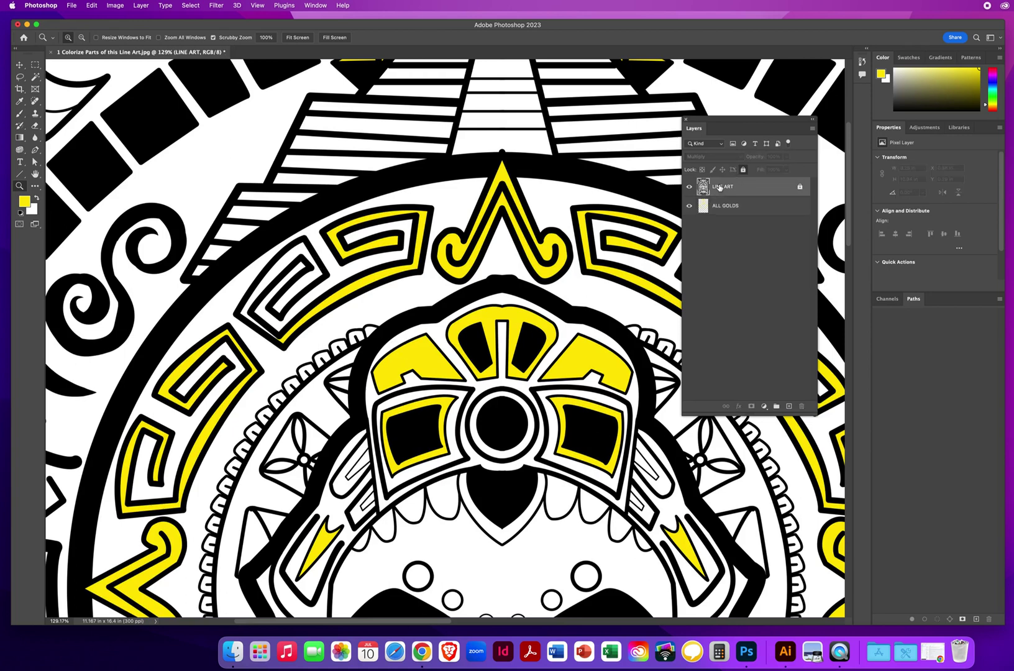
Magic Wand-select the unfilled upper-left Greek-key segment and expand it by 1 pixel.
click(35, 77)
click(289, 263)
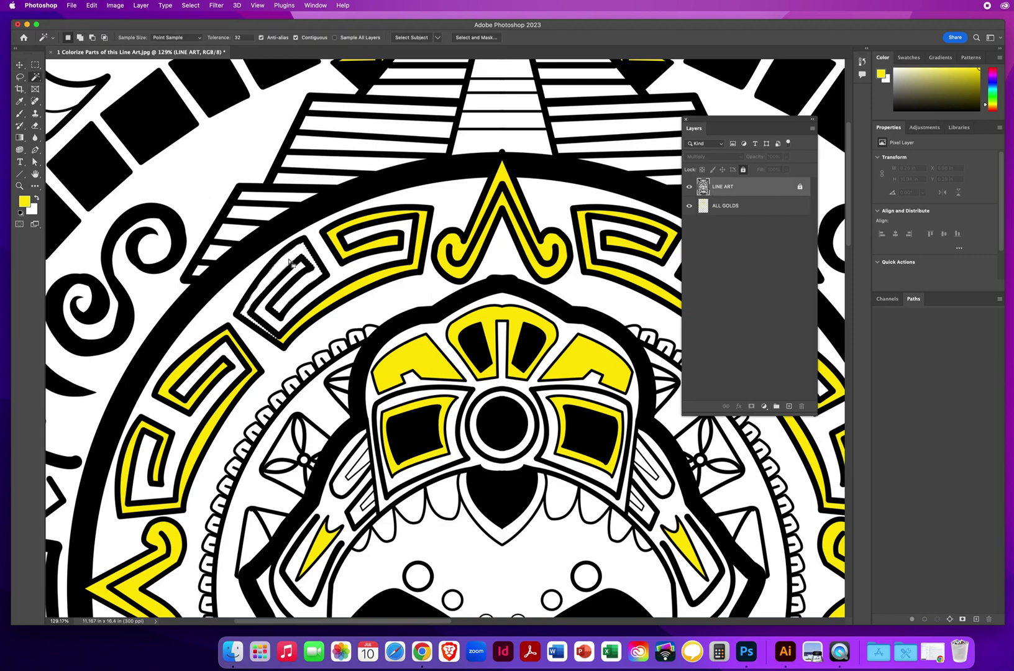
click(191, 5)
mouse_move(205, 142)
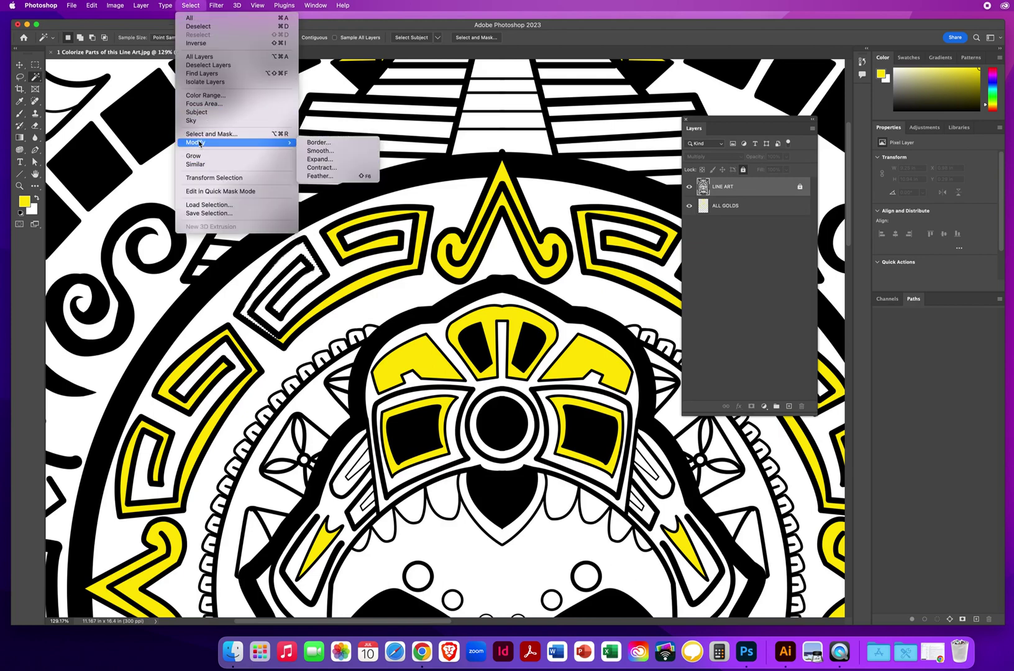
click(320, 159)
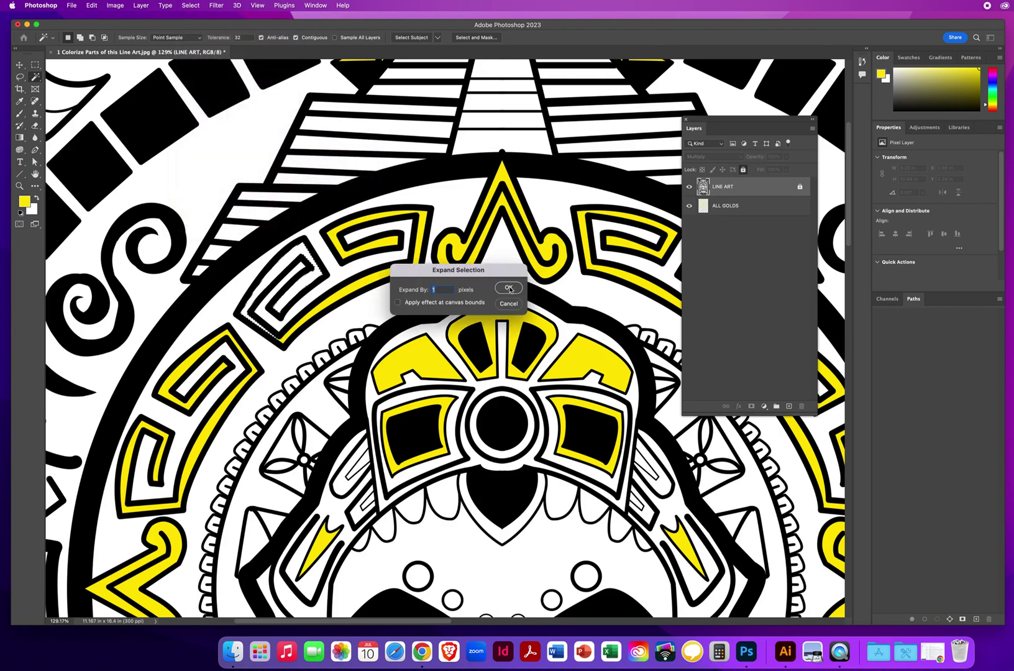
click(508, 288)
Fill it with yellow on ALL GOLDS via Alt+Backspace, then zoom out to the whole artwork.
click(730, 203)
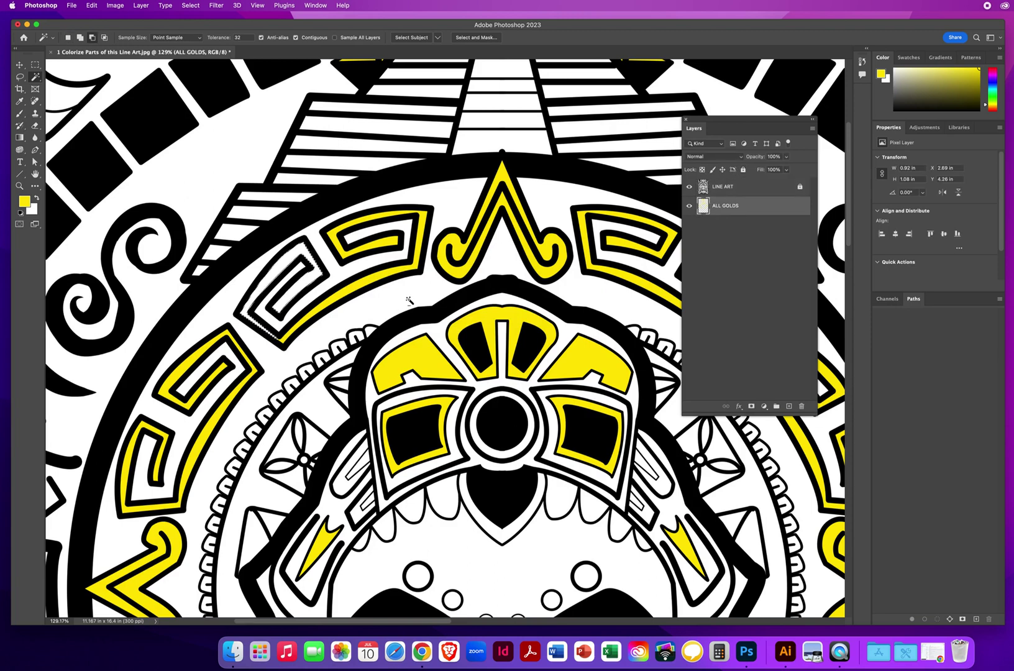
key(alt+BackSpace)
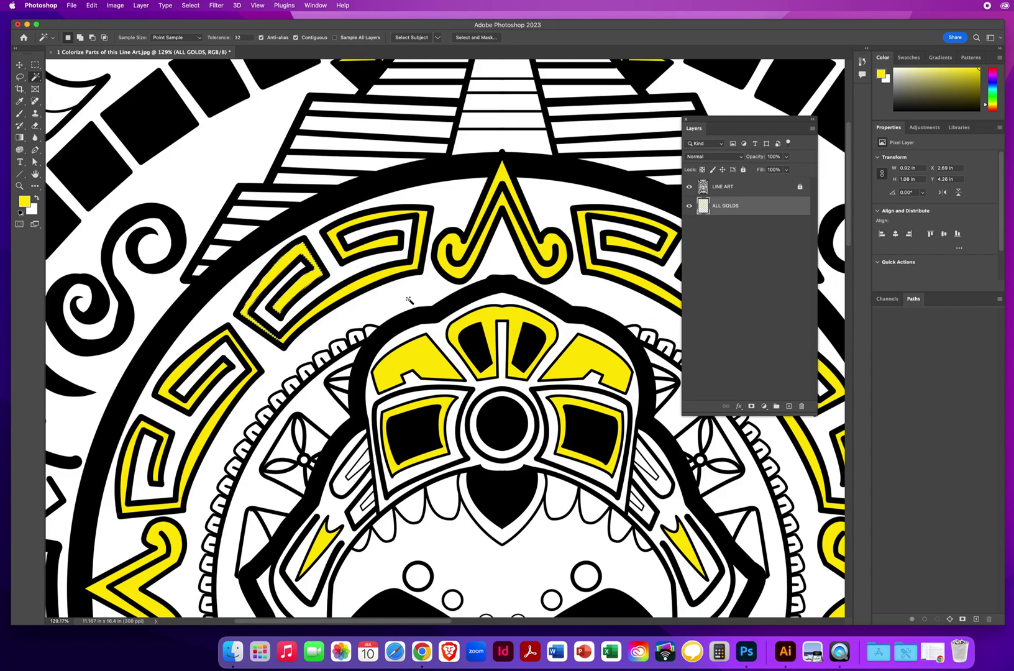
click(19, 186)
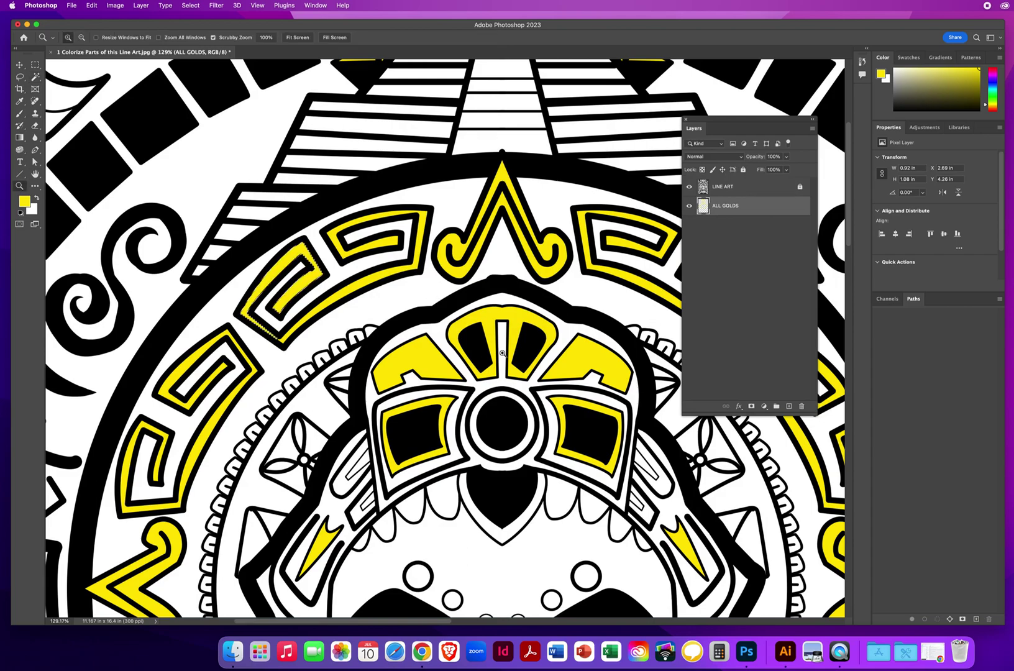
drag(503, 354, 450, 353)
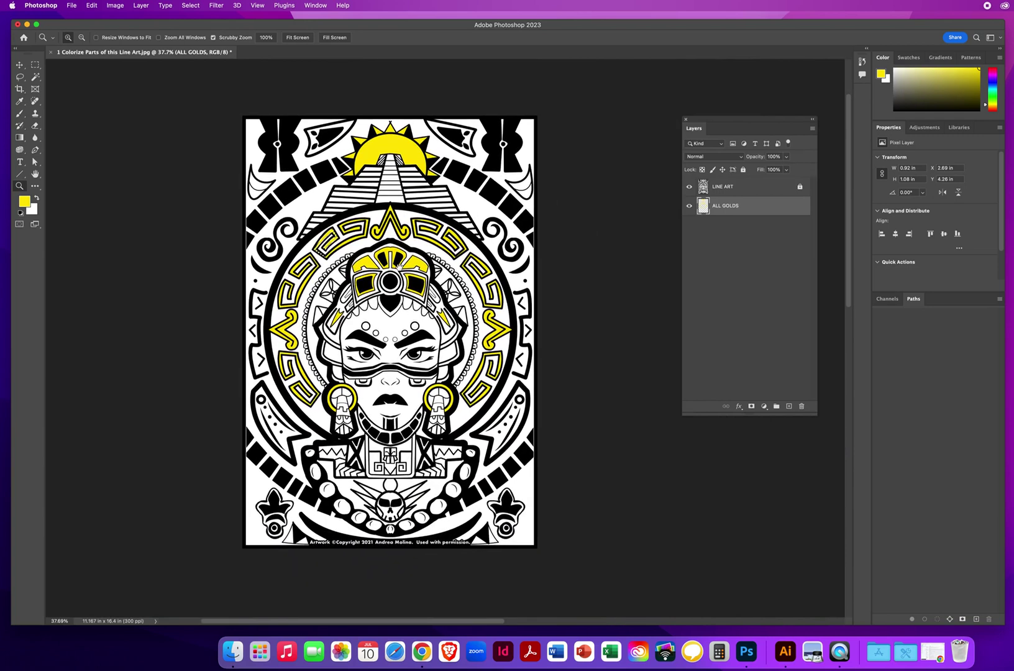
Deselect everything so the yellow ornament fills are unobstructed, then switch to the Move tool.
key(ctrl+d)
click(20, 65)
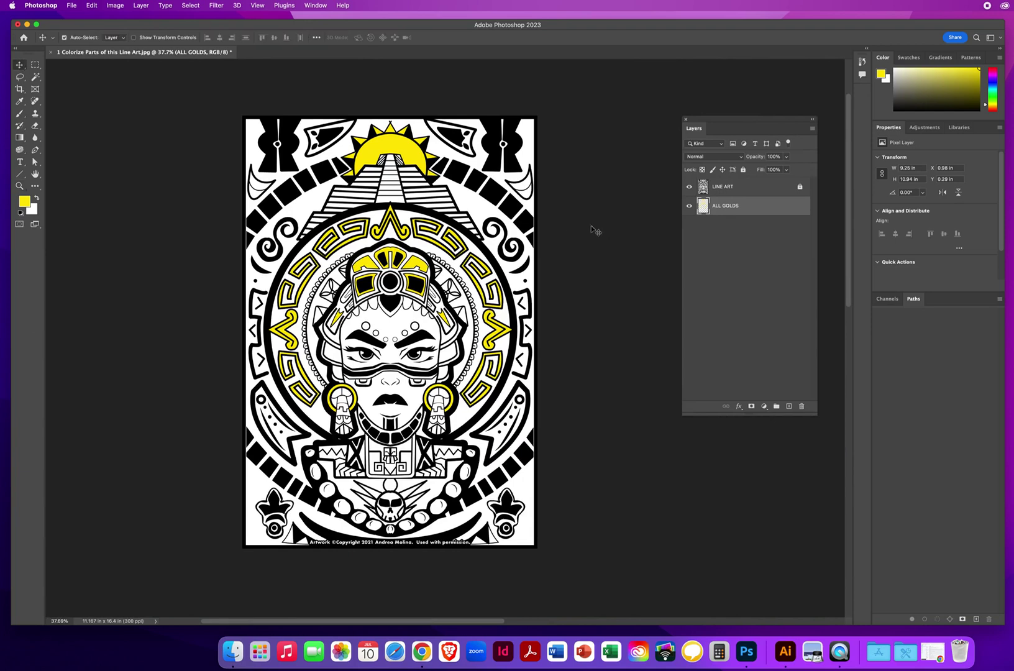